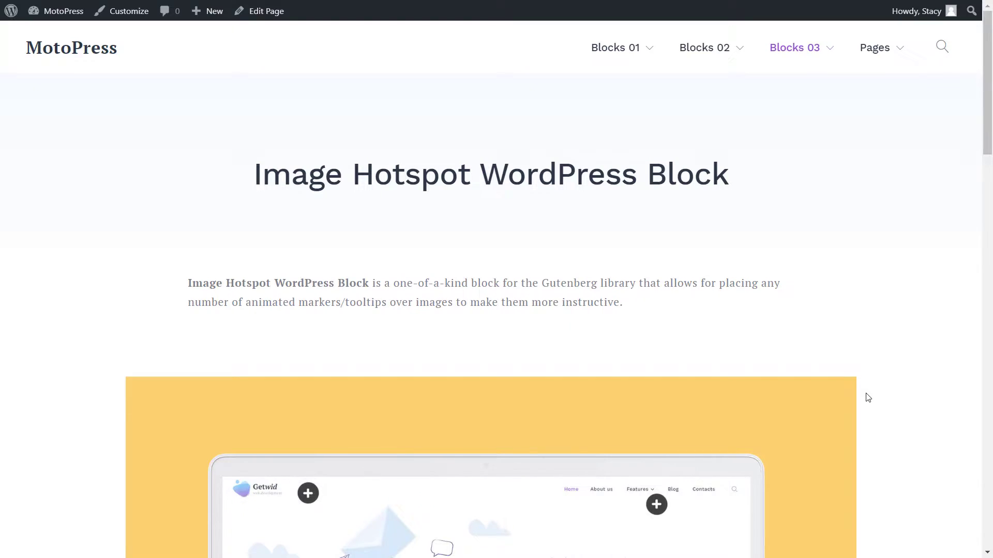
- Scroll through the Image Hotspot demo page and reveal the hotspot tooltips over the images
{"action": "scroll", "coordinate": [868, 398], "scroll_direction": "down", "scroll_amount": 2}
{"action": "scroll", "coordinate": [868, 398], "scroll_direction": "down", "scroll_amount": 4}
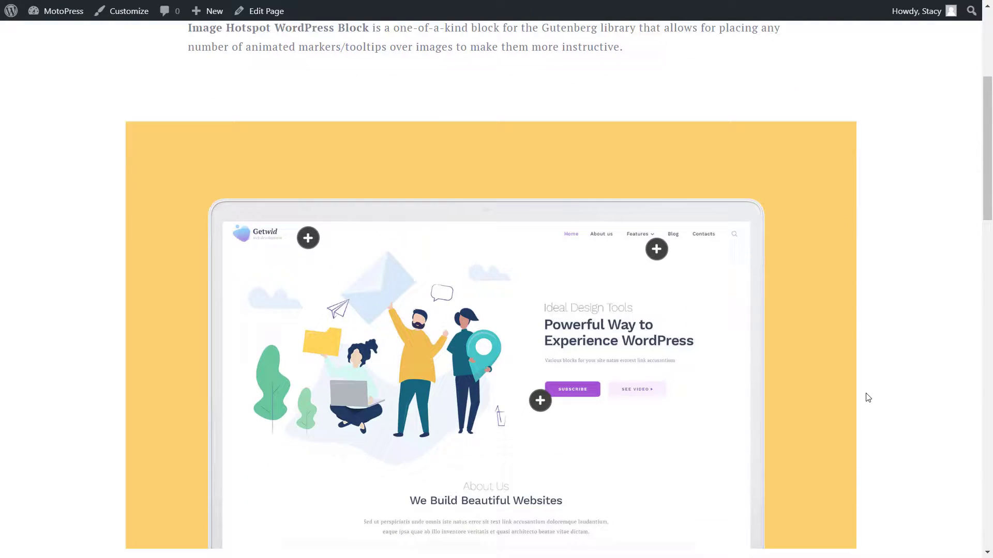
{"action": "scroll", "coordinate": [868, 397], "scroll_direction": "down", "scroll_amount": 1}
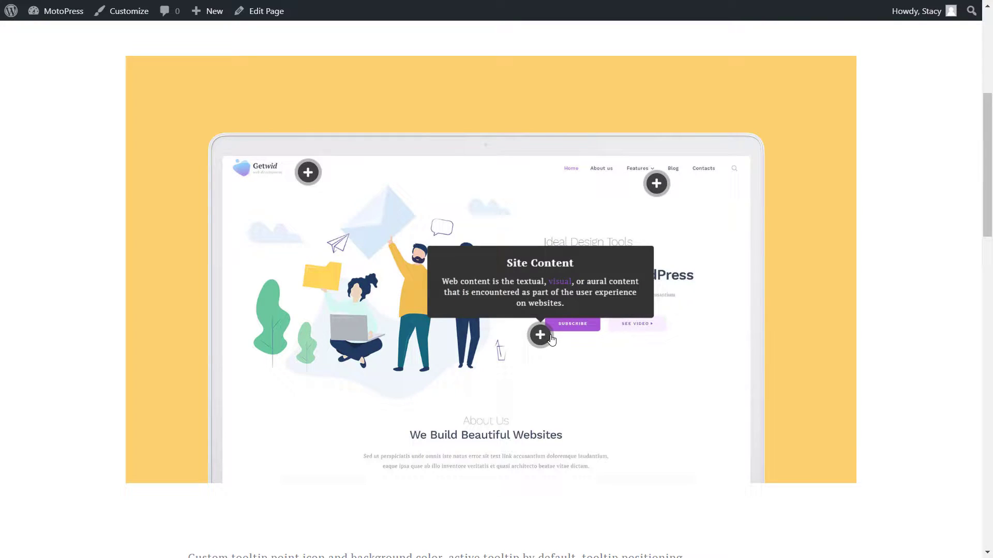
{"action": "mouse_move", "coordinate": [304, 173]}
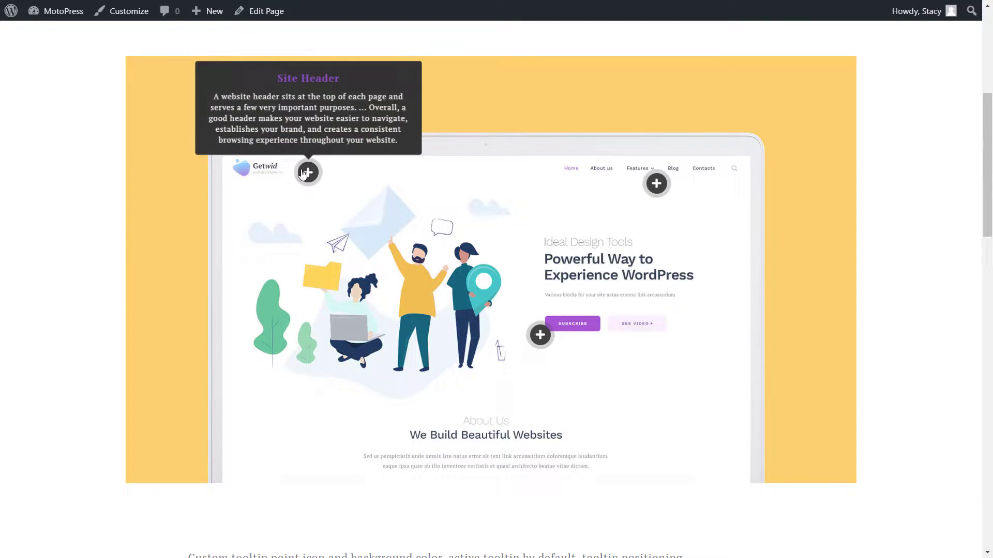
{"action": "mouse_move", "coordinate": [655, 190]}
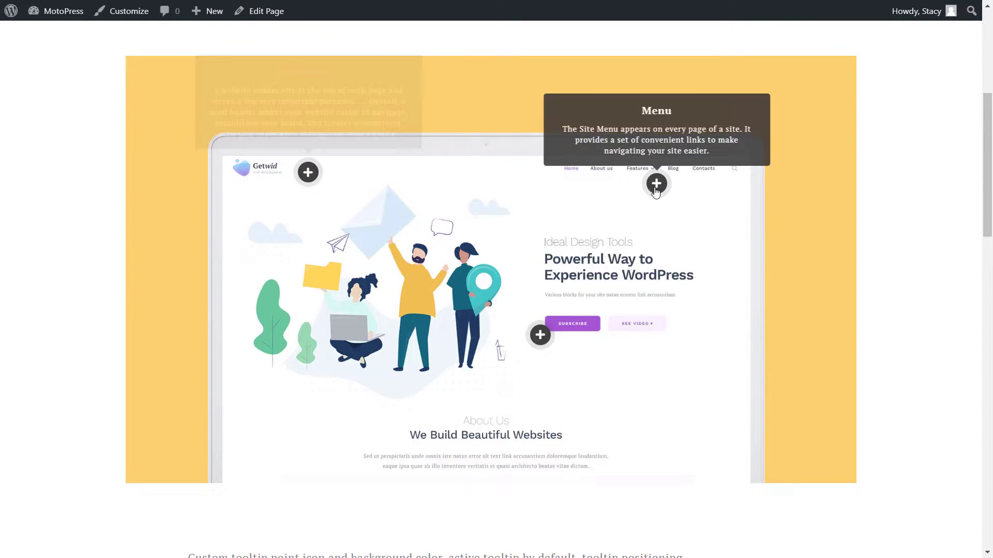
{"action": "scroll", "coordinate": [655, 190], "scroll_direction": "down", "scroll_amount": 7}
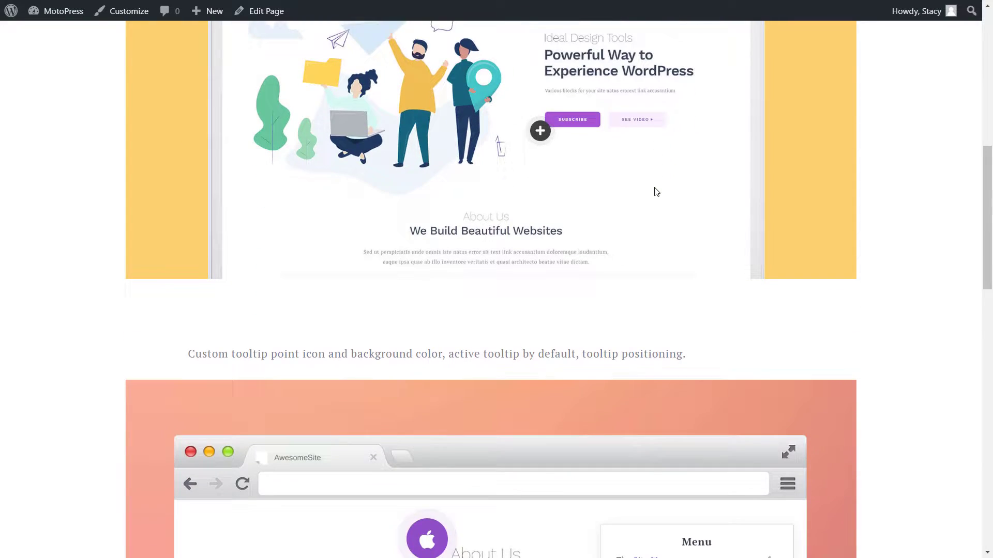
{"action": "scroll", "coordinate": [655, 188], "scroll_direction": "down", "scroll_amount": 4}
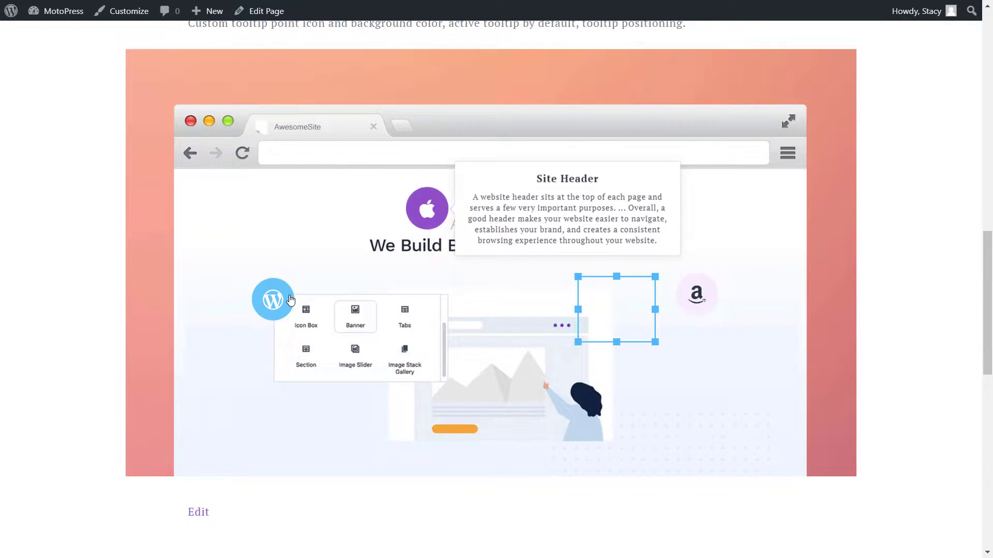
{"action": "mouse_move", "coordinate": [290, 300]}
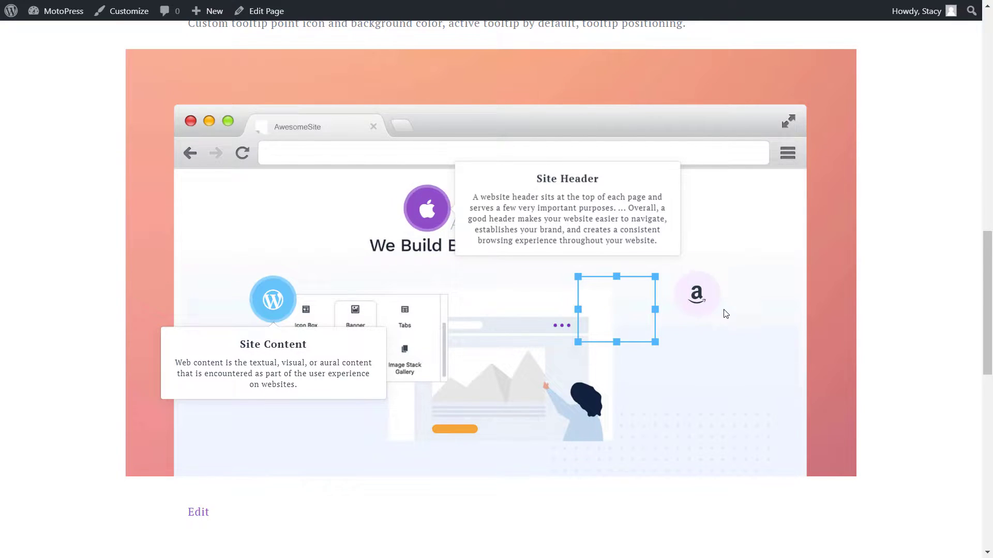
{"action": "mouse_move", "coordinate": [701, 304]}
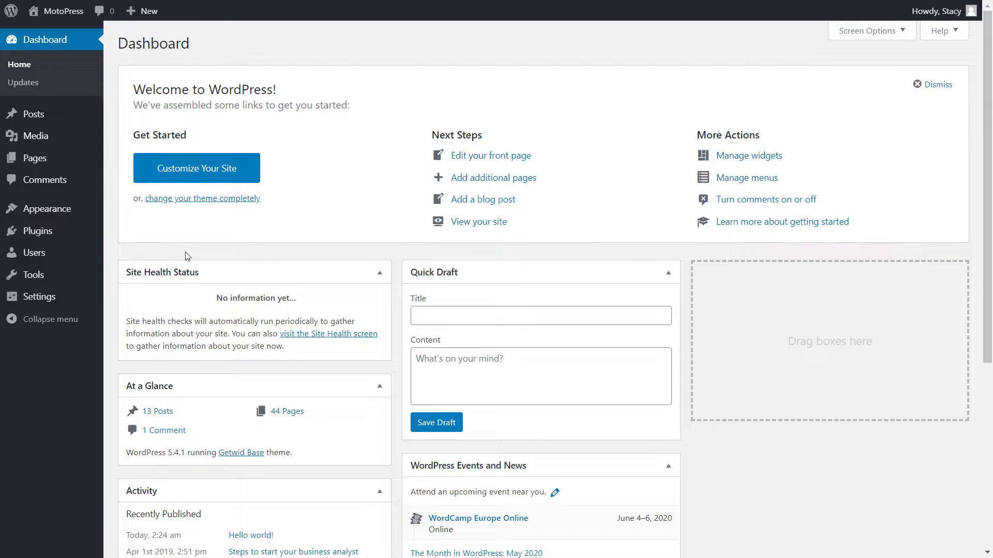
- Search the plugin directory for 'getwid', then install and activate Getwid – Gutenberg Blocks
{"action": "mouse_move", "coordinate": [82, 235]}
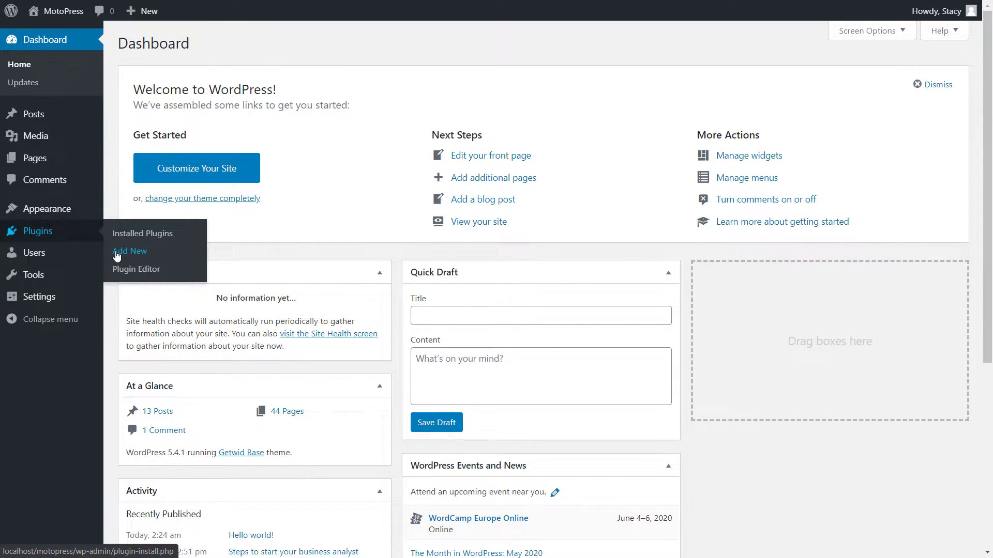
{"action": "left_click", "coordinate": [159, 253]}
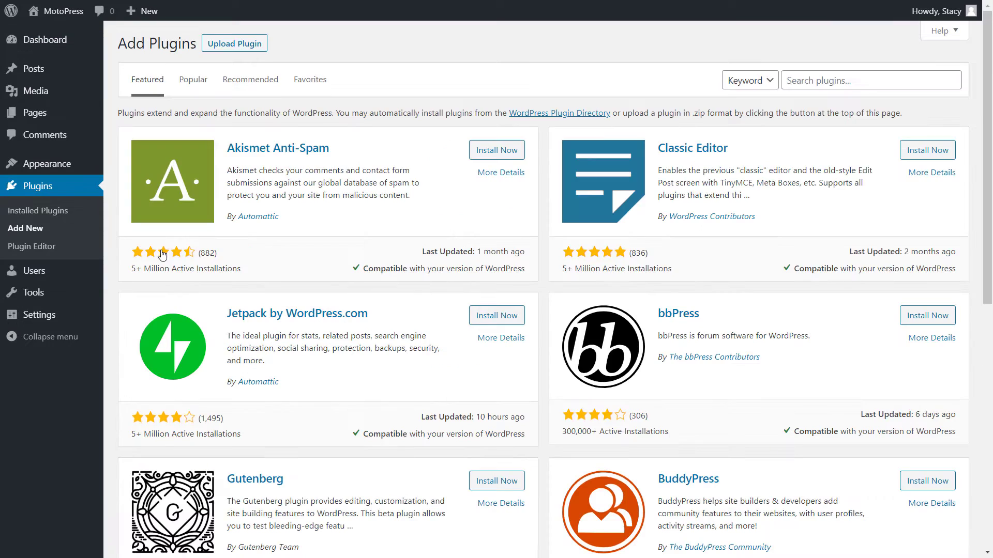
{"action": "left_click", "coordinate": [841, 73]}
{"action": "type", "text": "getwid"}
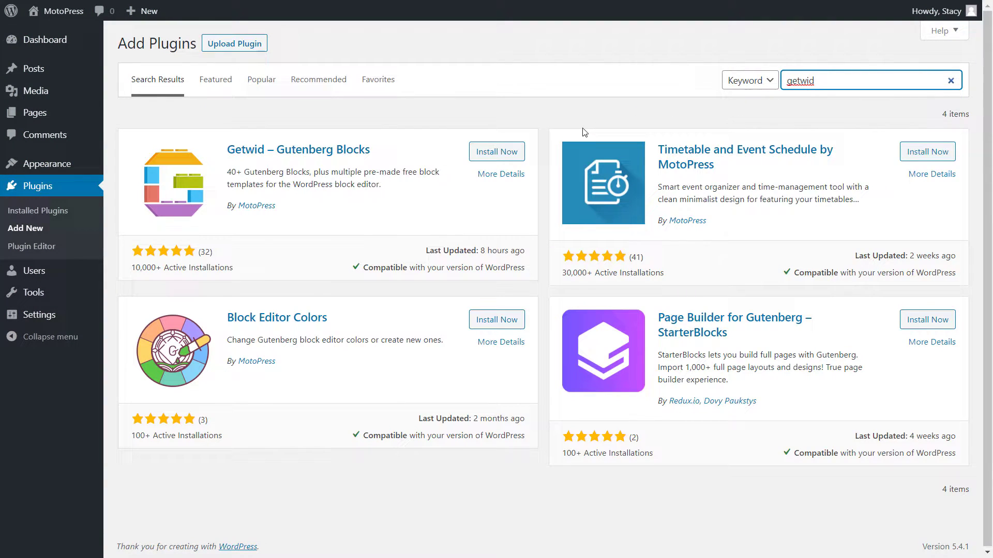
{"action": "left_click", "coordinate": [514, 153]}
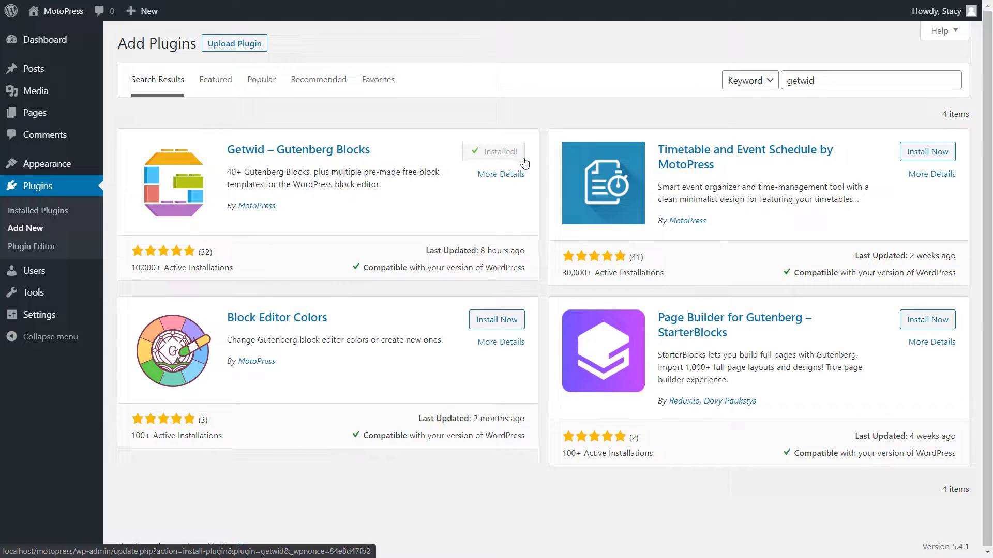
{"action": "left_click", "coordinate": [523, 160]}
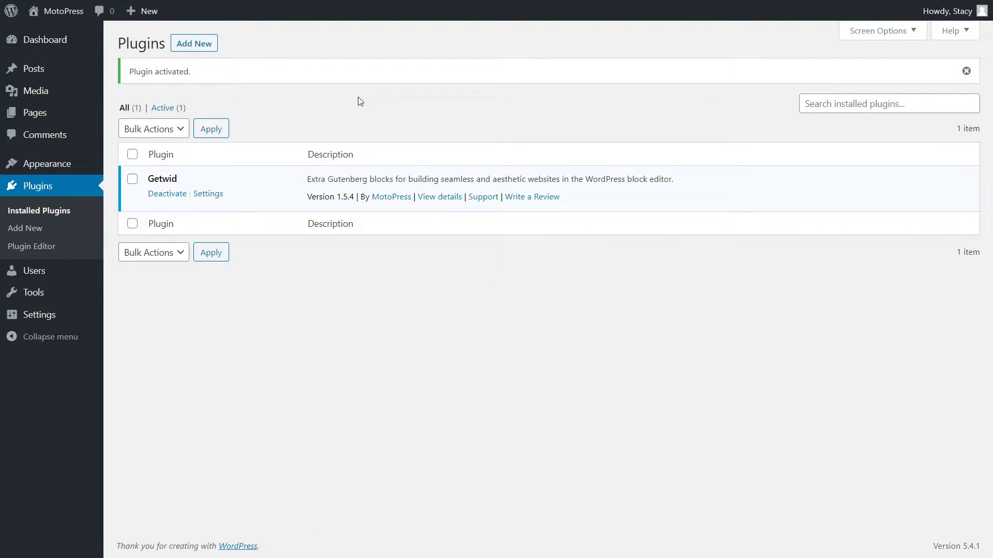
{"action": "left_click", "coordinate": [82, 113]}
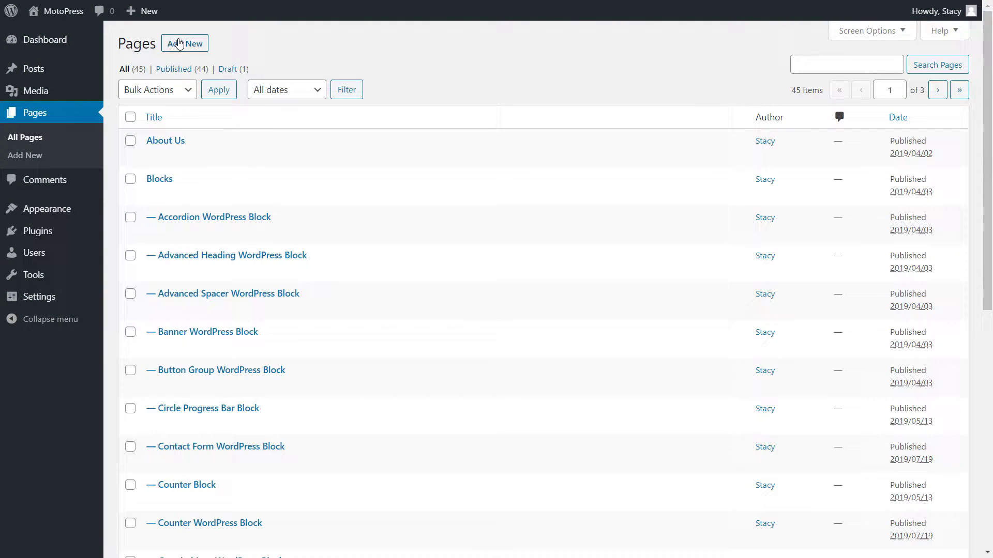
- Add a new page titled 'Image Hotspot' and insert the Image Hotspot block from Getwid Blocks
{"action": "left_click", "coordinate": [178, 43]}
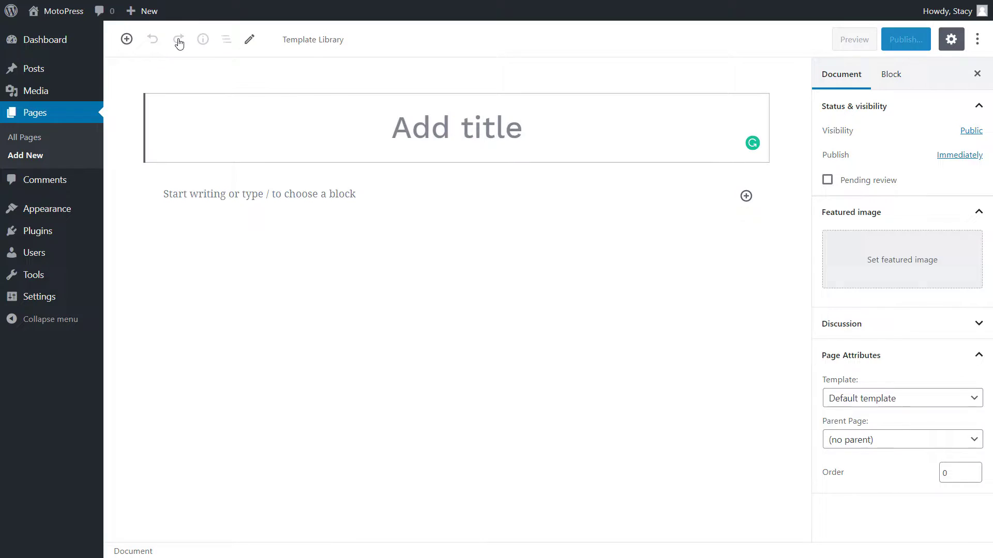
{"action": "type", "text": "Image Hotspot"}
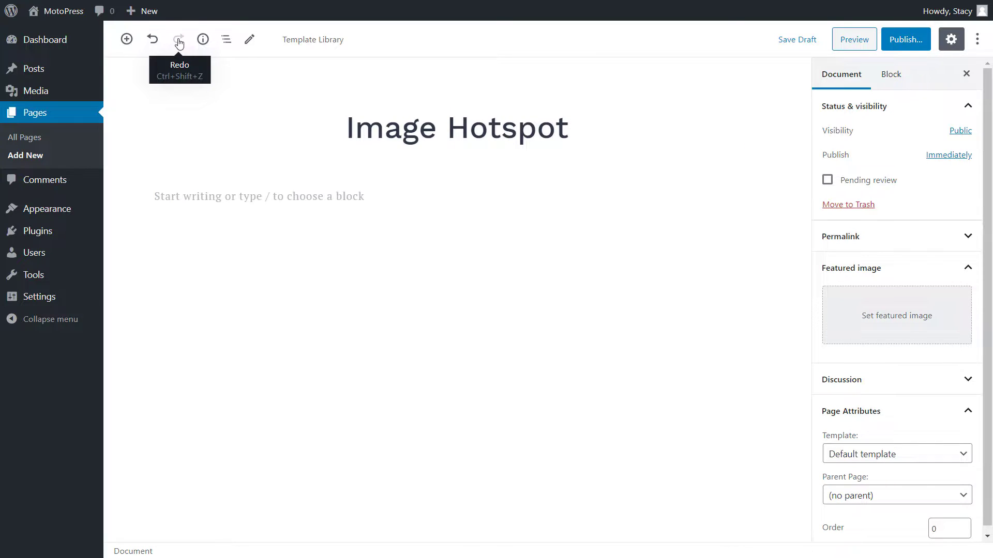
{"action": "left_click", "coordinate": [126, 40]}
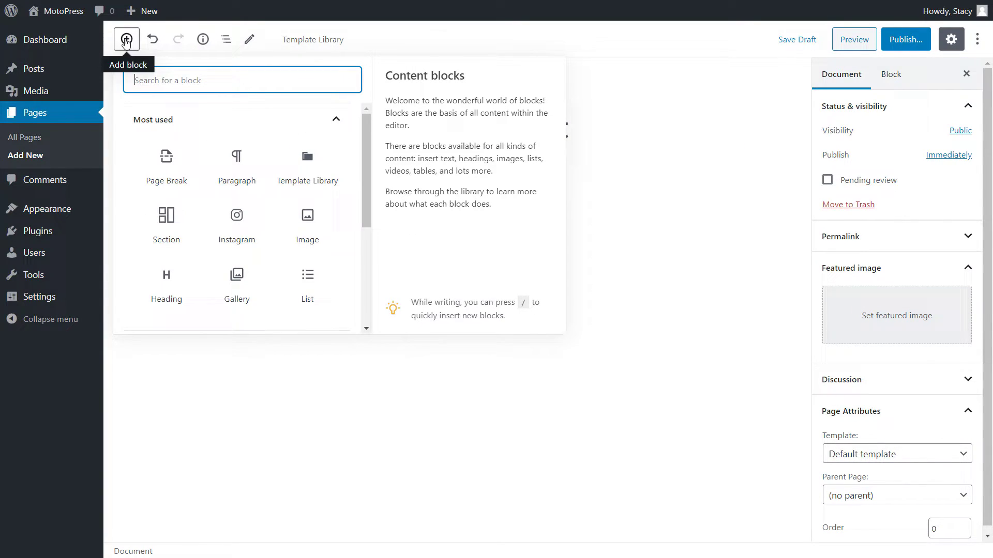
{"action": "left_click", "coordinate": [343, 118]}
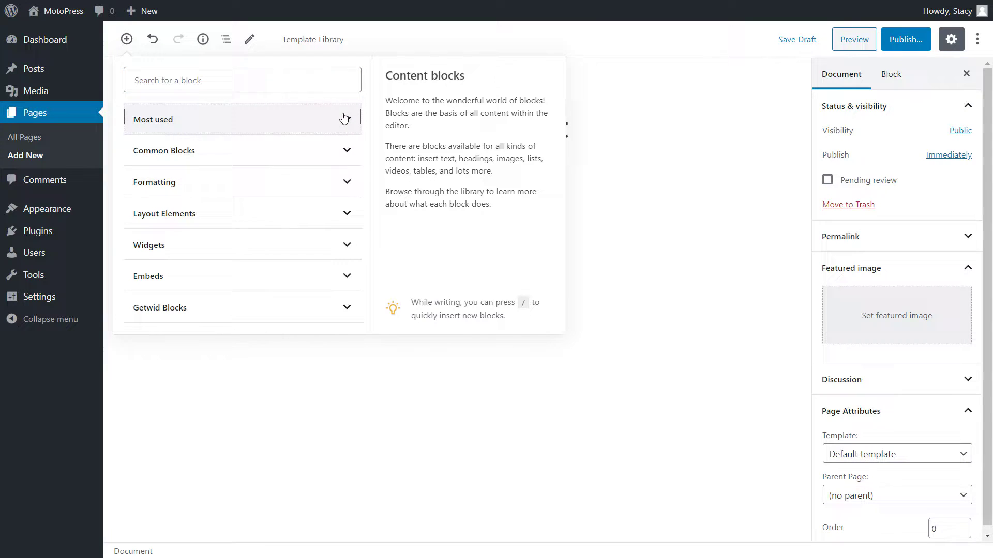
{"action": "left_click", "coordinate": [340, 307]}
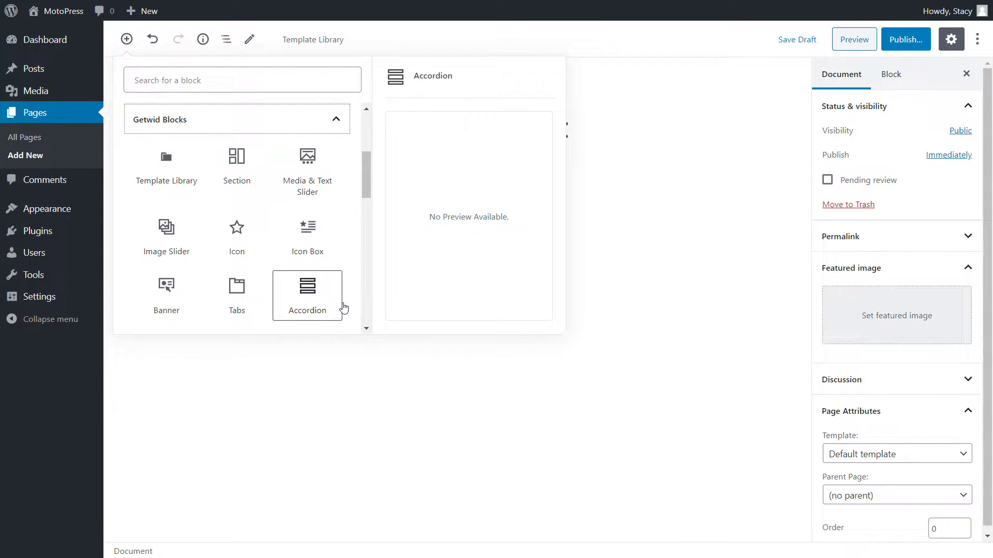
{"action": "scroll", "coordinate": [343, 308], "scroll_direction": "down", "scroll_amount": 10}
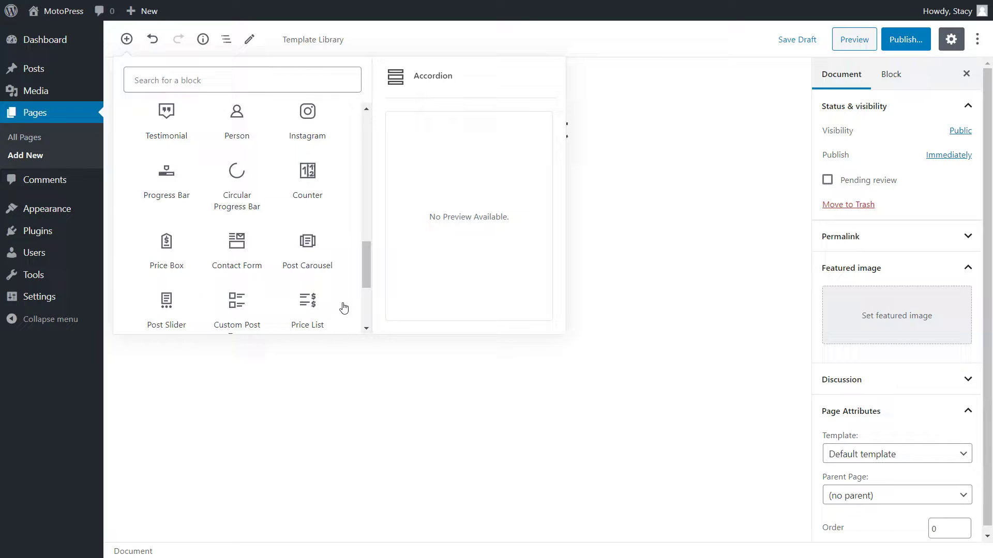
{"action": "scroll", "coordinate": [343, 308], "scroll_direction": "down", "scroll_amount": 3}
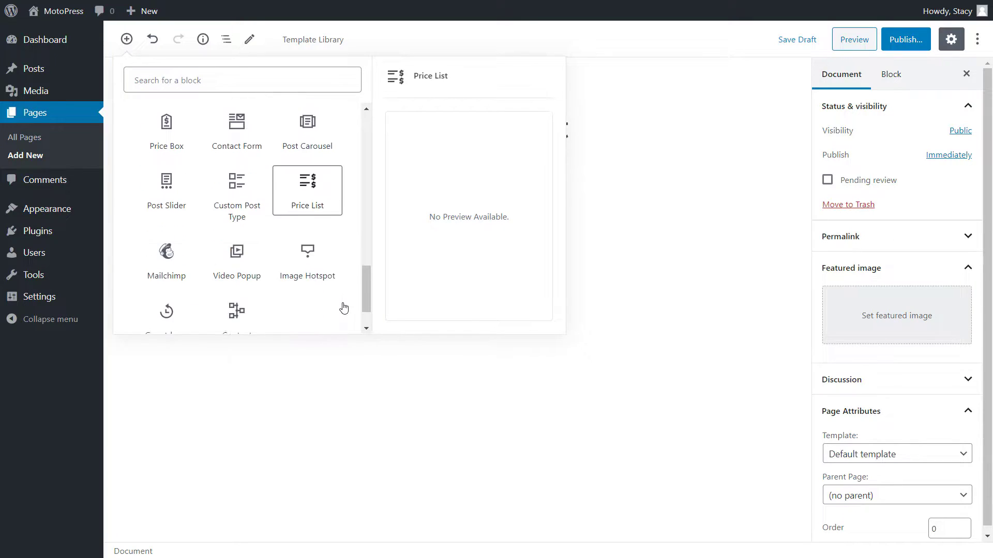
{"action": "left_click", "coordinate": [327, 260]}
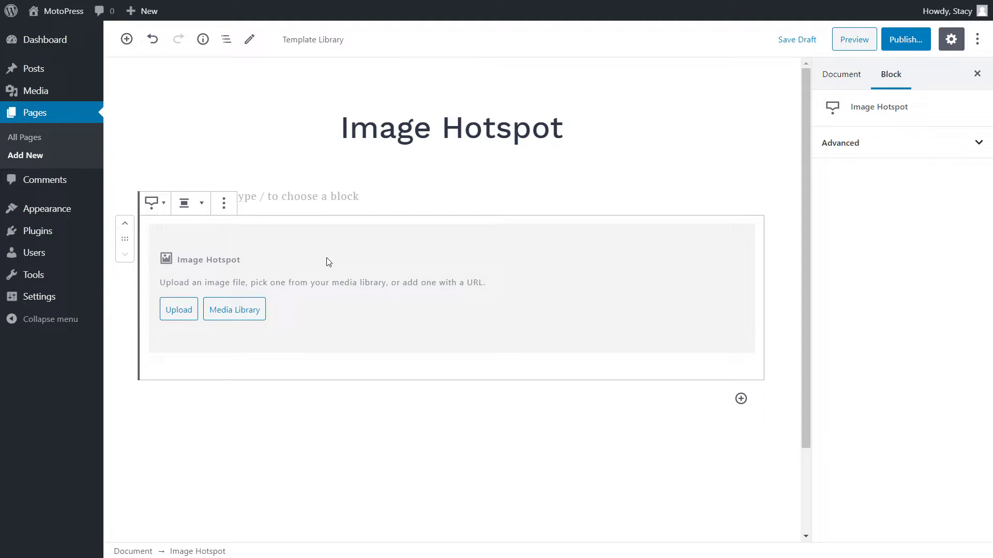
- Pick the blog8 laptop mockup image from the Media Library for the hotspot block
{"action": "left_click", "coordinate": [217, 309]}
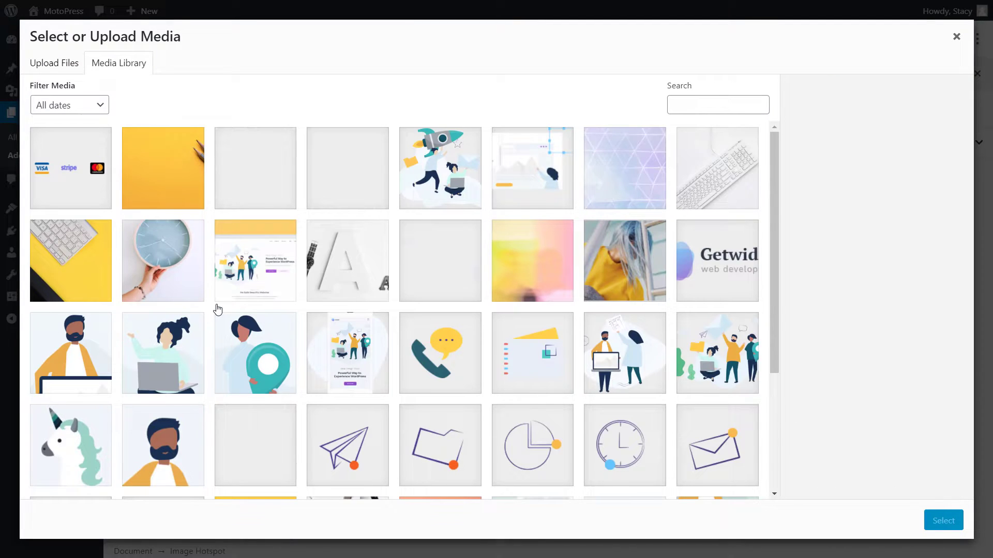
{"action": "left_click", "coordinate": [226, 297]}
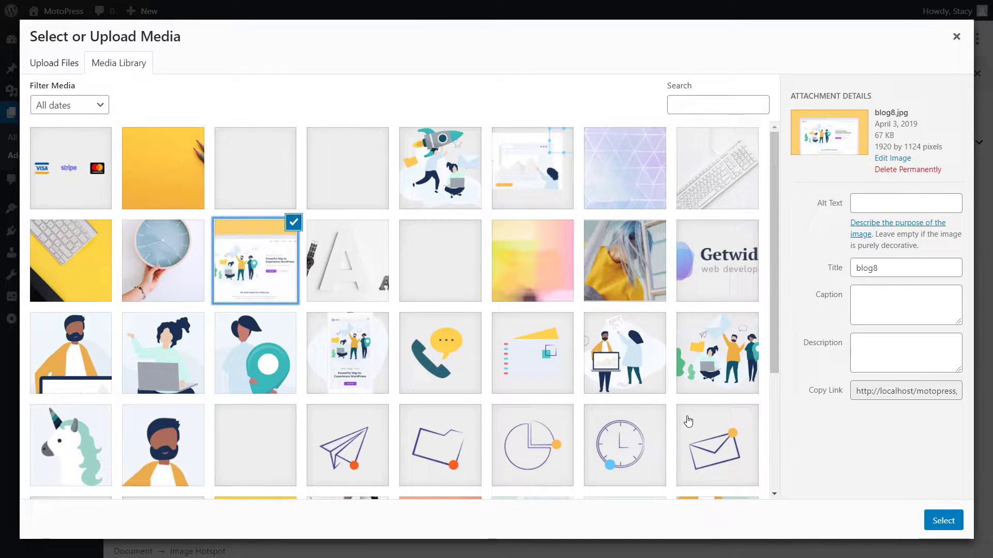
{"action": "left_click", "coordinate": [942, 520]}
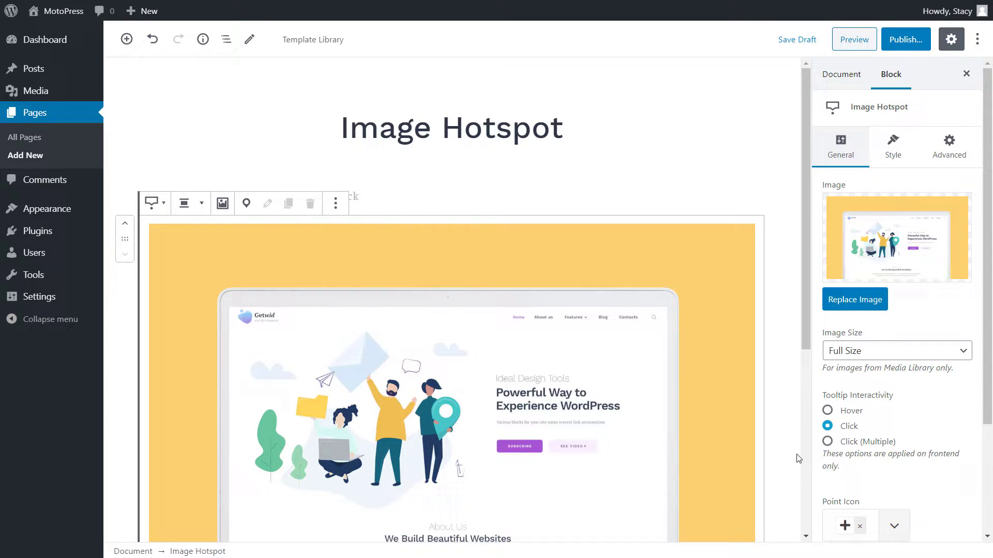
- Keep the hotspot image size at Full Size
{"action": "scroll", "coordinate": [799, 459], "scroll_direction": "down", "scroll_amount": 3}
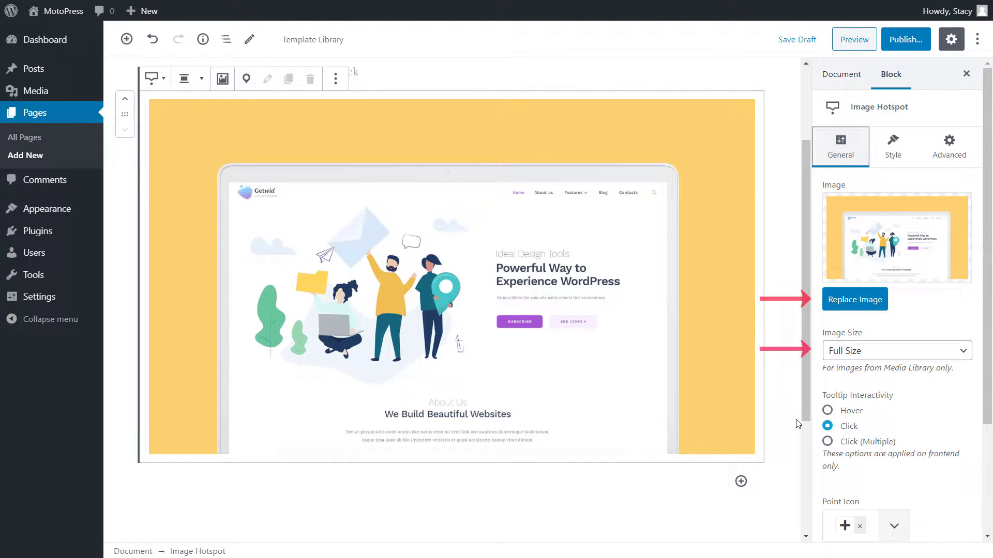
{"action": "left_click", "coordinate": [965, 354]}
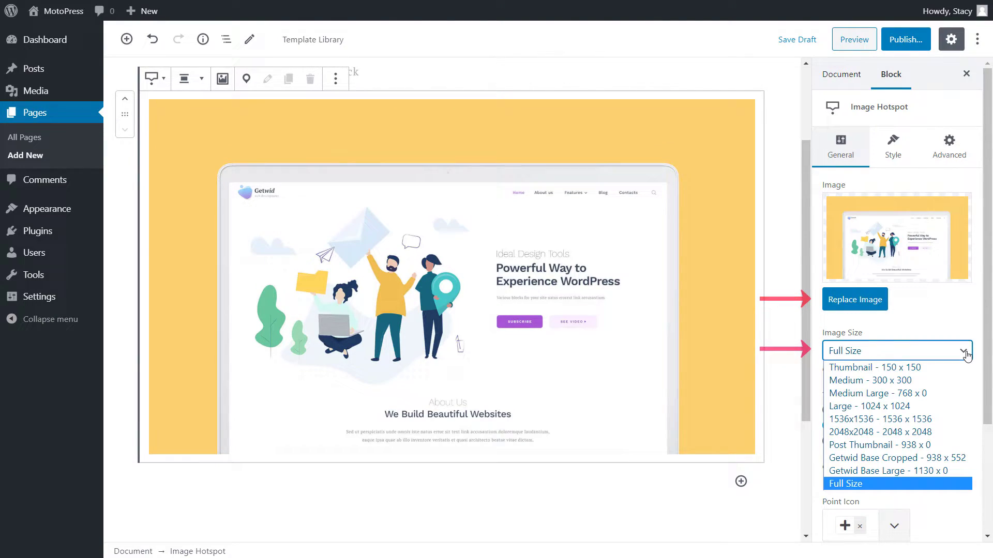
{"action": "left_click", "coordinate": [966, 354]}
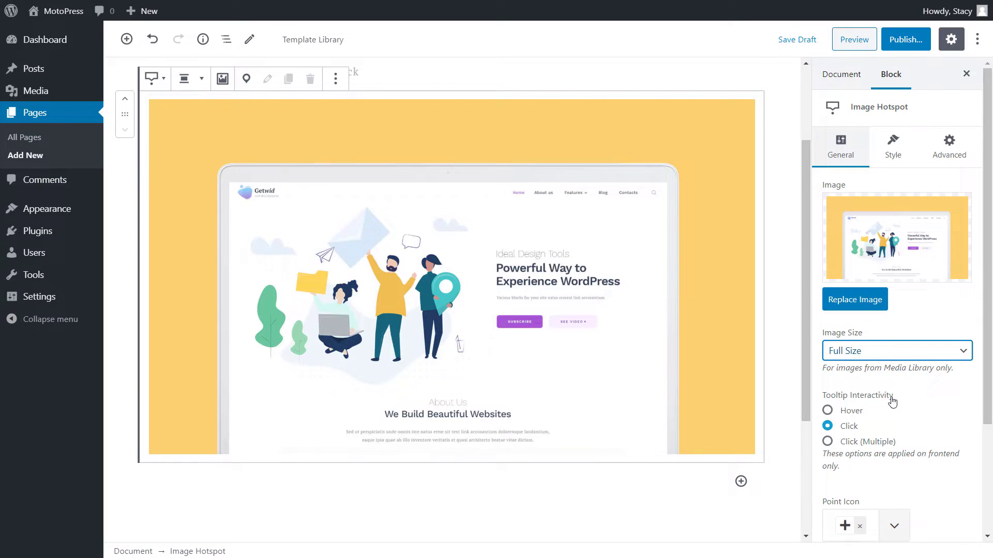
- Set Tooltip Interactivity to Click (Multiple) and open the Site Header and Menu tooltips together
{"action": "left_click", "coordinate": [858, 413]}
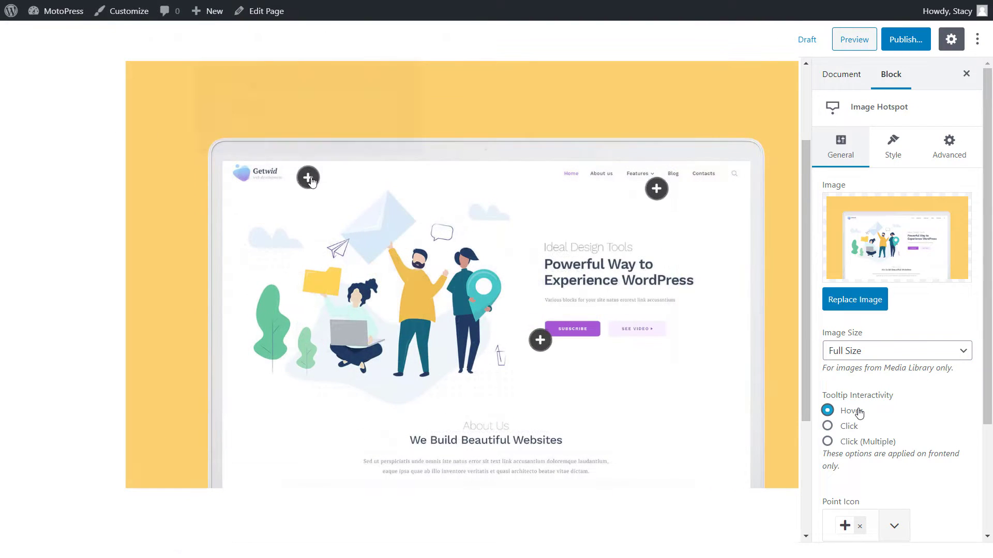
{"action": "mouse_move", "coordinate": [311, 181]}
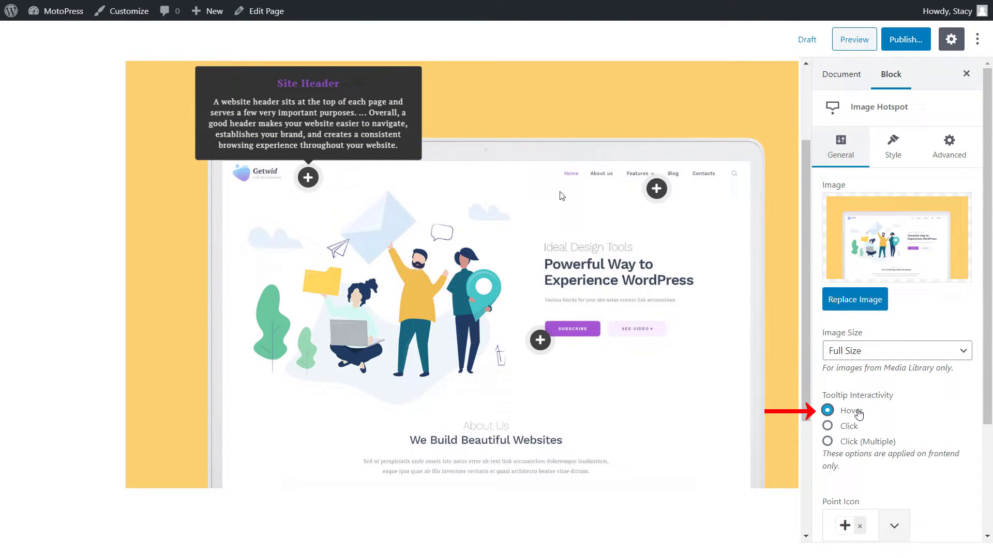
{"action": "left_click", "coordinate": [850, 429]}
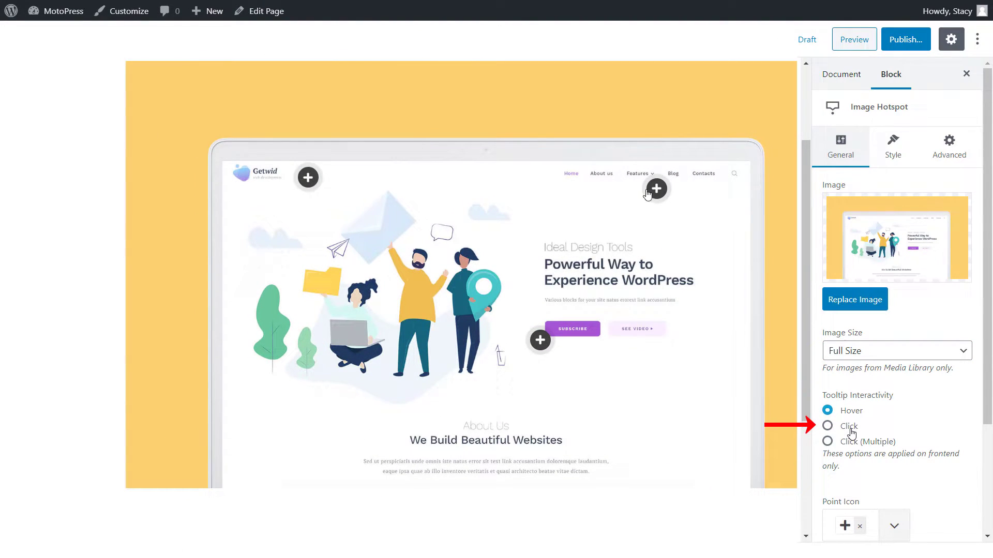
{"action": "left_click", "coordinate": [851, 443]}
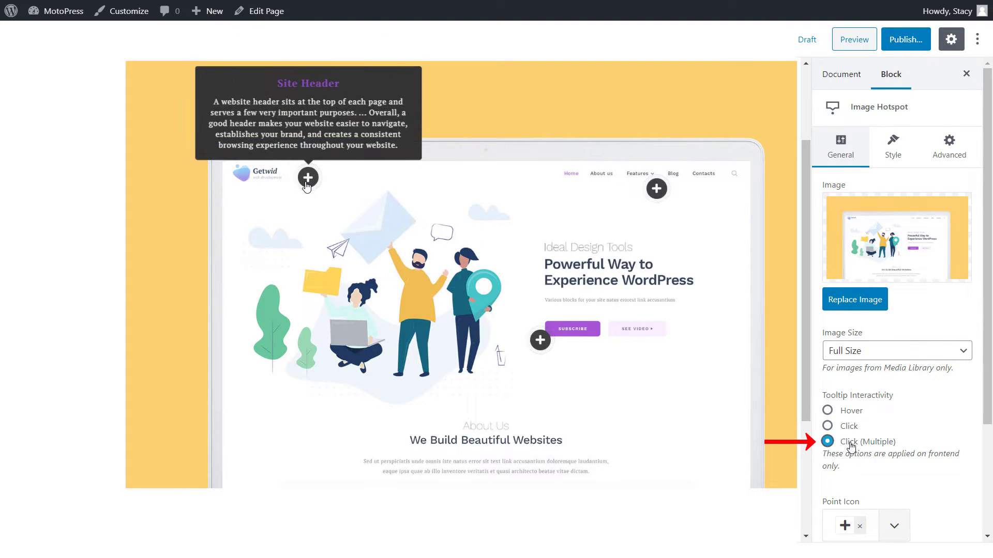
{"action": "left_click", "coordinate": [656, 188]}
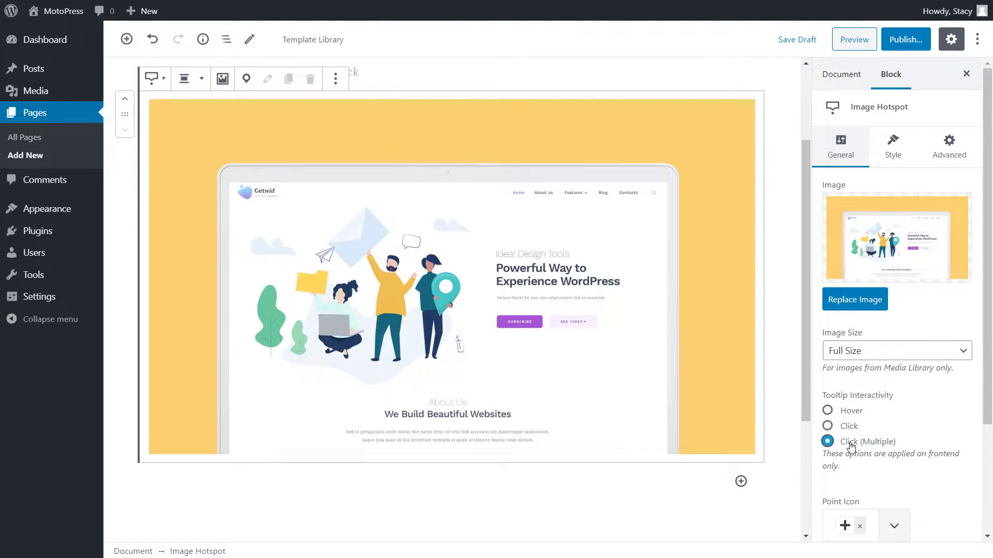
- Set Tooltip Interactivity to Click, then try a question-mark point icon and undo it
{"action": "left_click", "coordinate": [848, 425]}
{"action": "scroll", "coordinate": [850, 426], "scroll_direction": "down", "scroll_amount": 3}
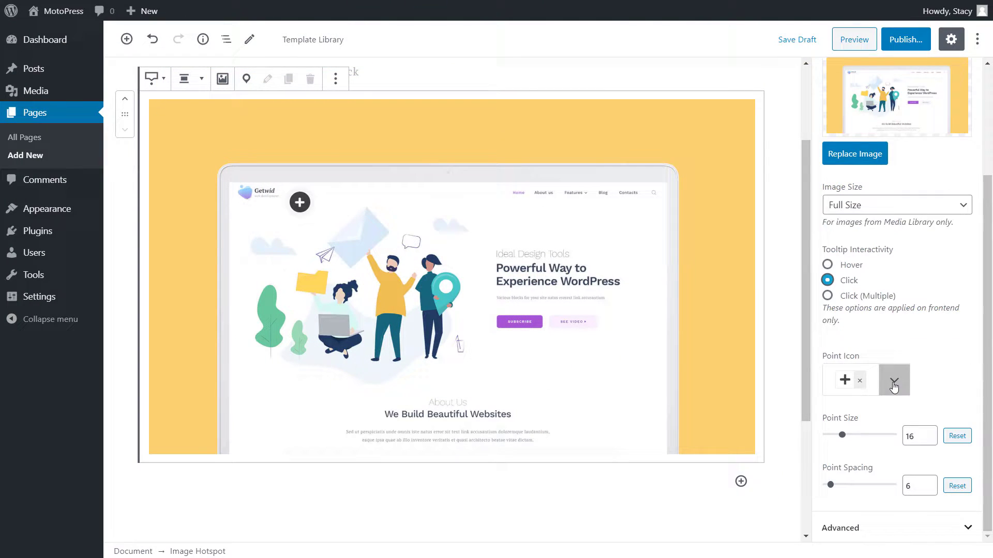
{"action": "left_click", "coordinate": [894, 381]}
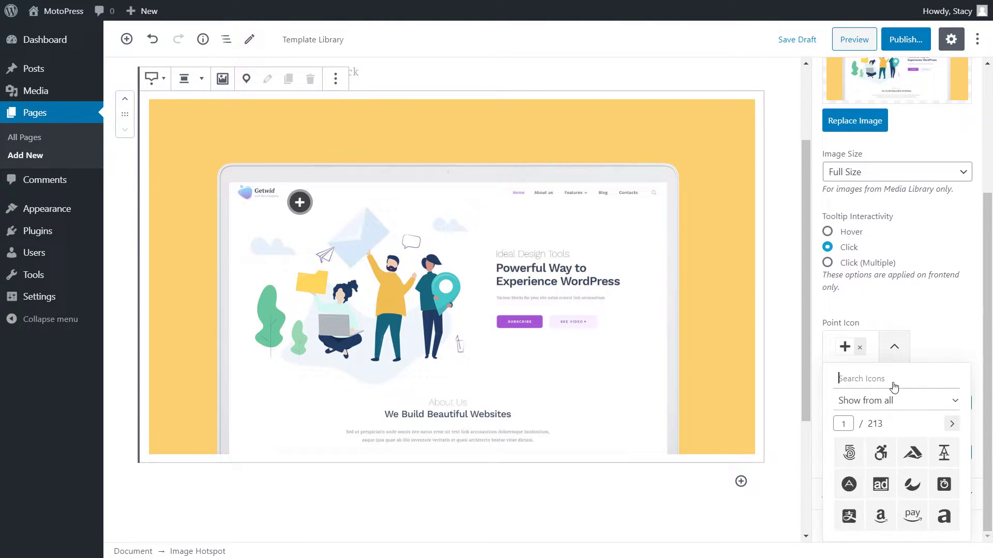
{"action": "type", "text": "question"}
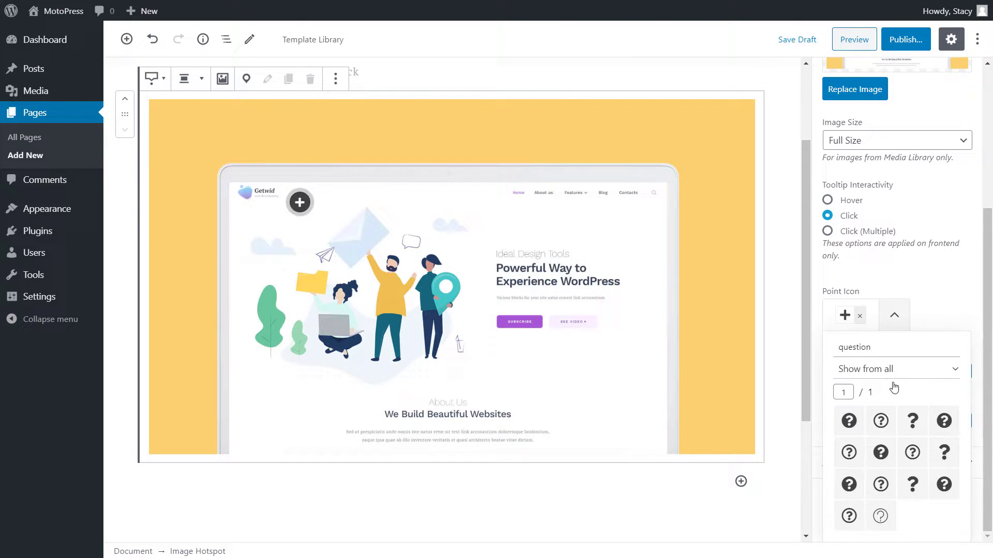
{"action": "left_click", "coordinate": [910, 425]}
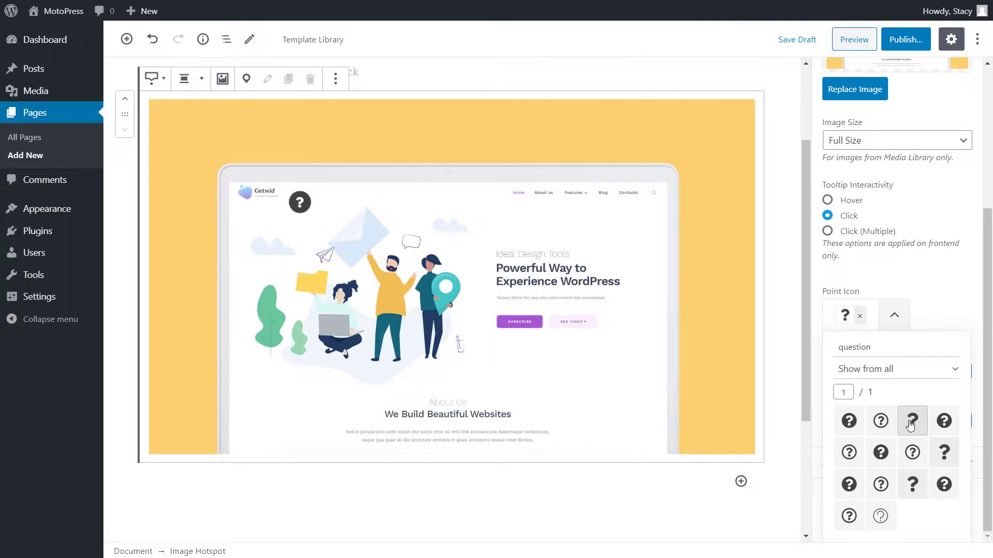
{"action": "key", "text": "ctrl+z"}
{"action": "left_click", "coordinate": [894, 321]}
- Test the point size and halo sliders, restoring them, and open the Additional CSS class field
{"action": "mouse_move", "coordinate": [841, 435]}
{"action": "left_mouse_down"}
{"action": "mouse_move", "coordinate": [859, 436]}
{"action": "mouse_move", "coordinate": [843, 438]}
{"action": "left_mouse_up"}
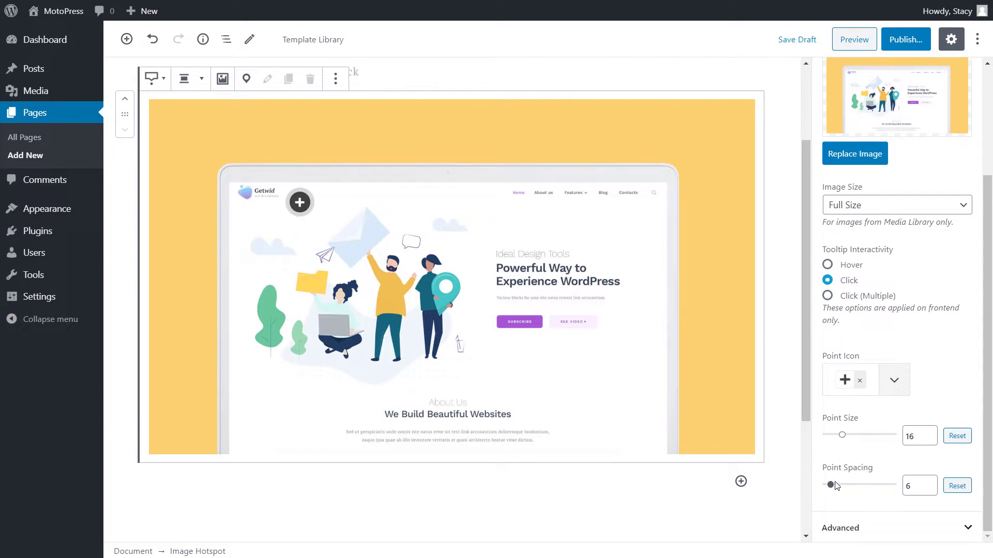
{"action": "mouse_move", "coordinate": [832, 484]}
{"action": "left_mouse_down"}
{"action": "mouse_move", "coordinate": [856, 486]}
{"action": "mouse_move", "coordinate": [832, 486]}
{"action": "left_mouse_up"}
{"action": "left_click", "coordinate": [843, 528]}
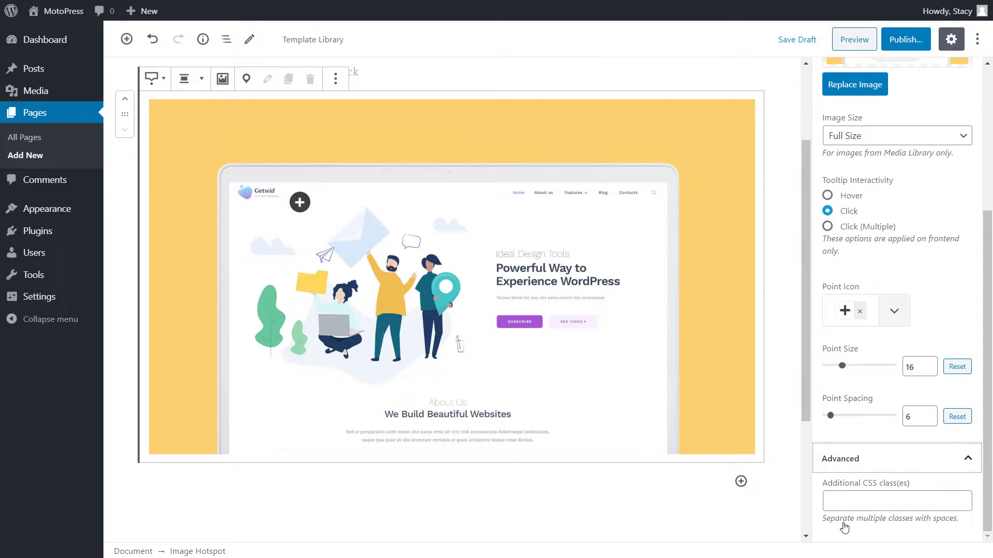
{"action": "left_click", "coordinate": [863, 503]}
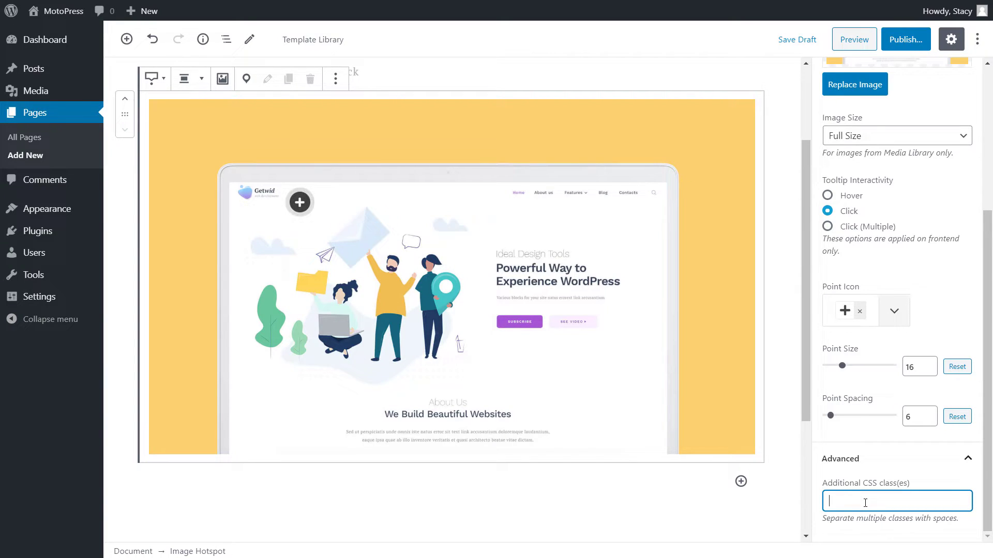
{"action": "scroll", "coordinate": [865, 499], "scroll_direction": "up", "scroll_amount": 4}
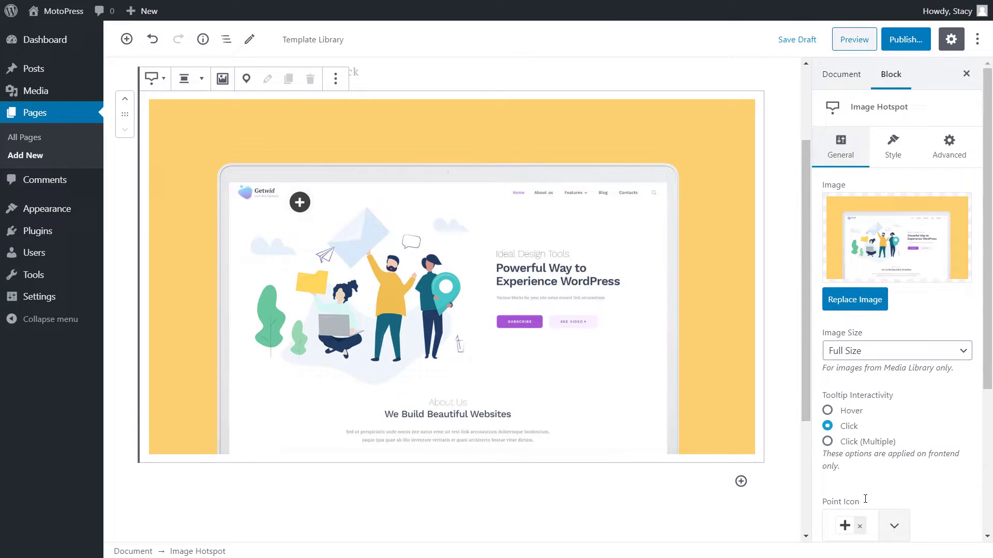
{"action": "left_click", "coordinate": [893, 158]}
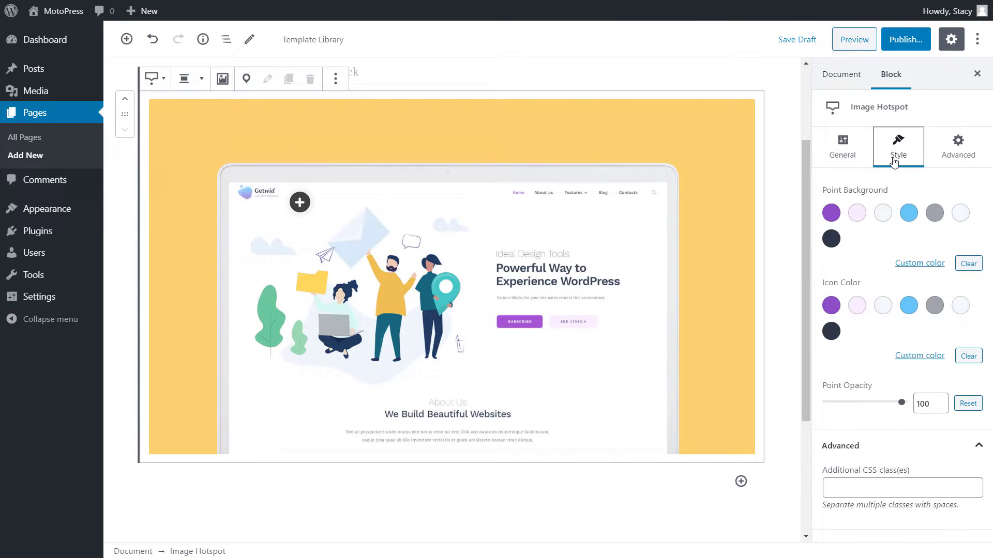
{"action": "left_click", "coordinate": [831, 213]}
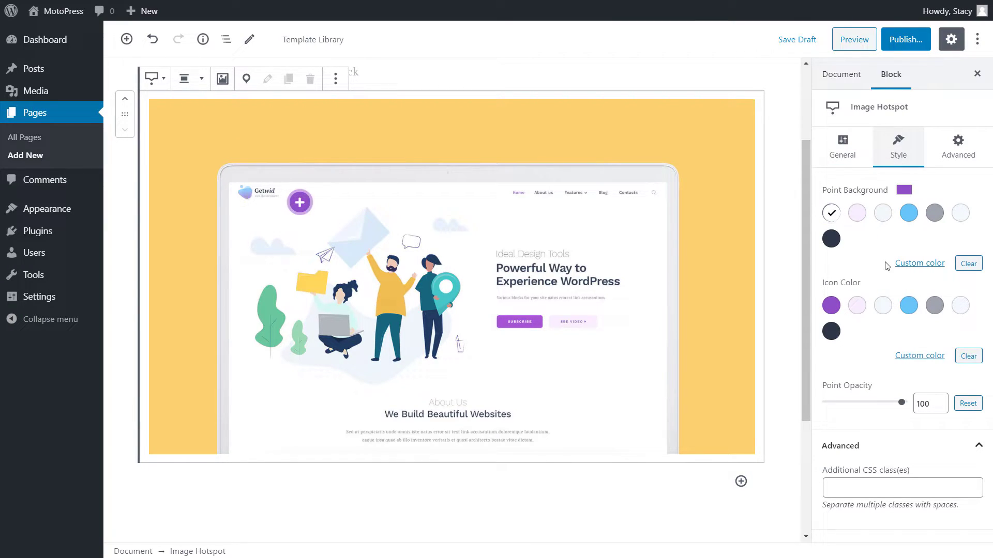
{"action": "left_click", "coordinate": [909, 305]}
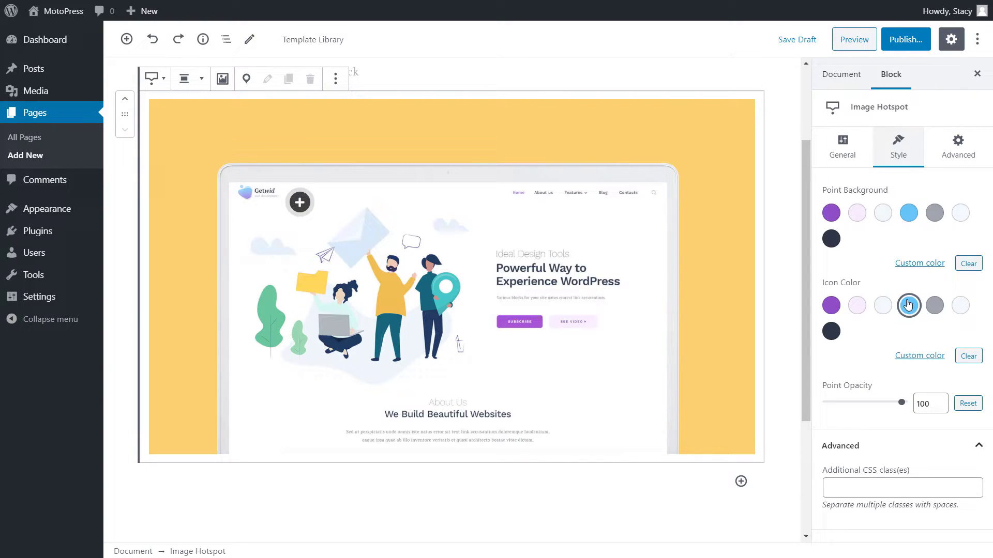
{"action": "left_click_drag", "start_coordinate": [900, 403], "coordinate": [922, 402]}
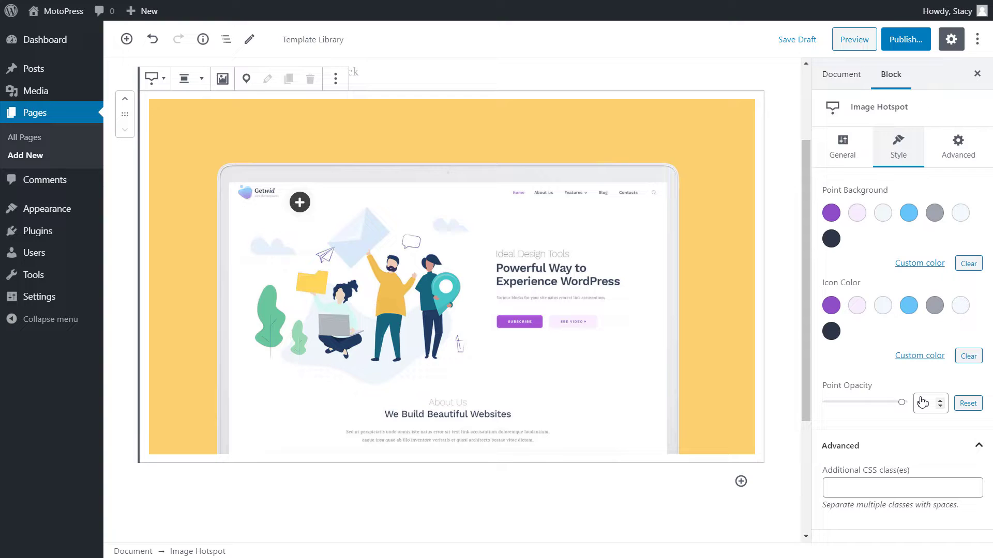
- Preview the tooltip themes and choose Dark, toggling the tooltip arrow off and back on
{"action": "left_click", "coordinate": [973, 160]}
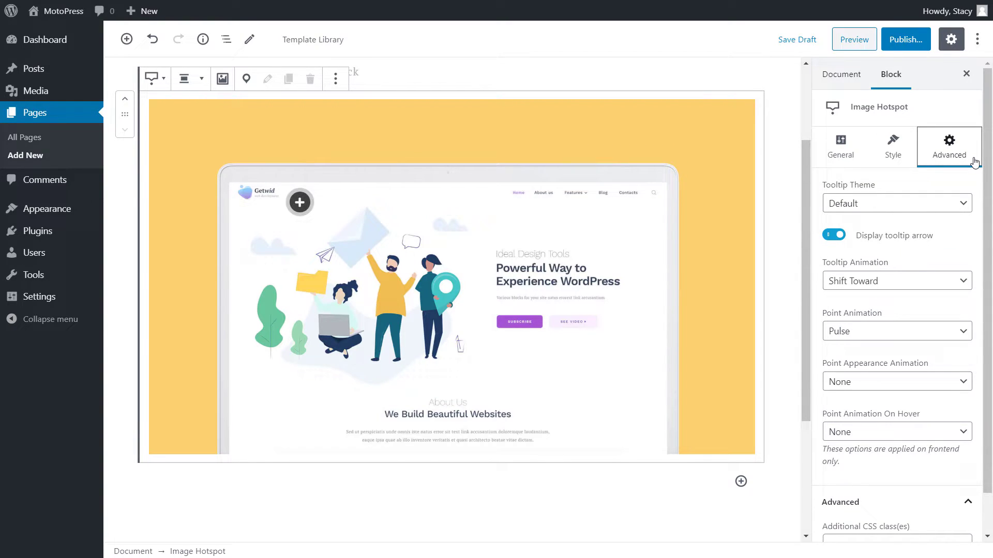
{"action": "left_click", "coordinate": [964, 204]}
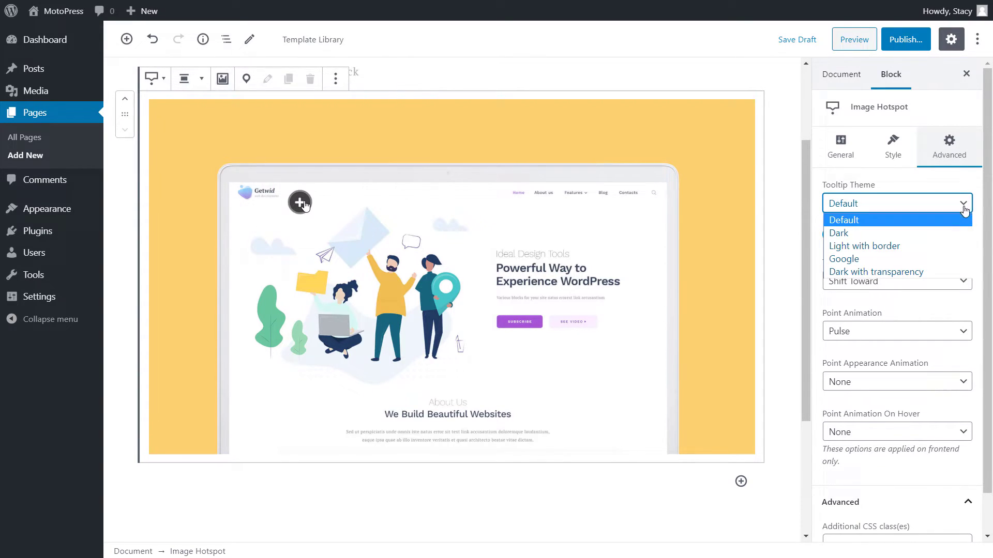
{"action": "key", "text": "Down"}
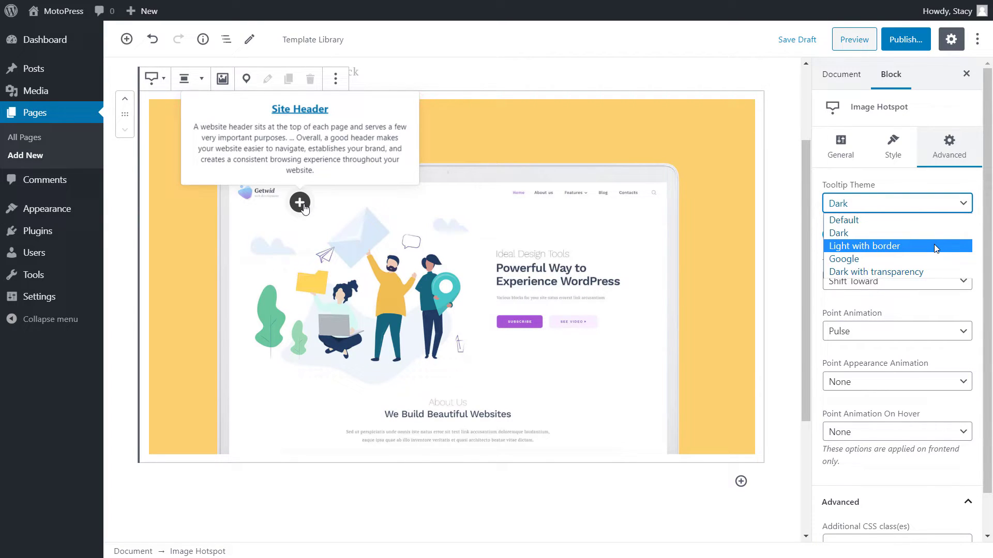
{"action": "key", "text": "Down"}
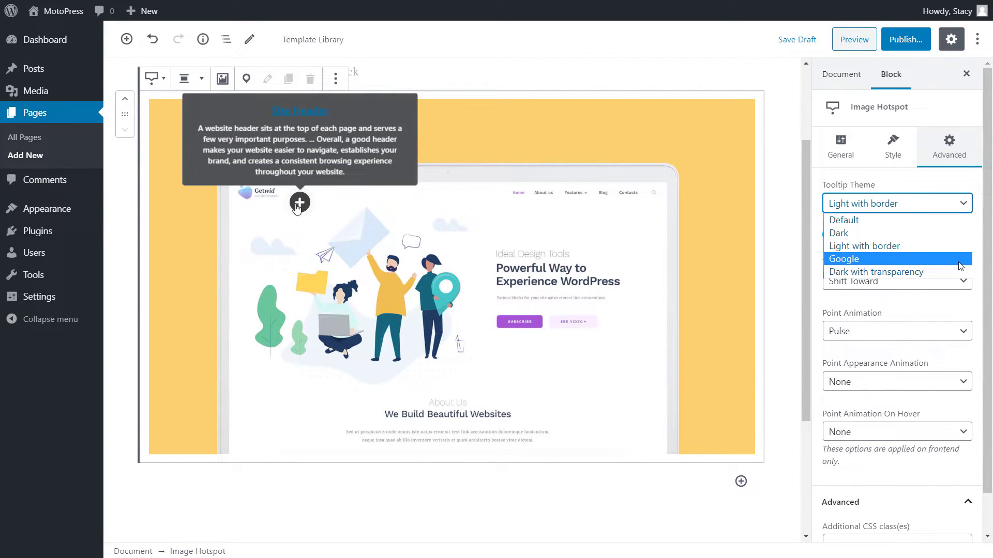
{"action": "key", "text": "Down"}
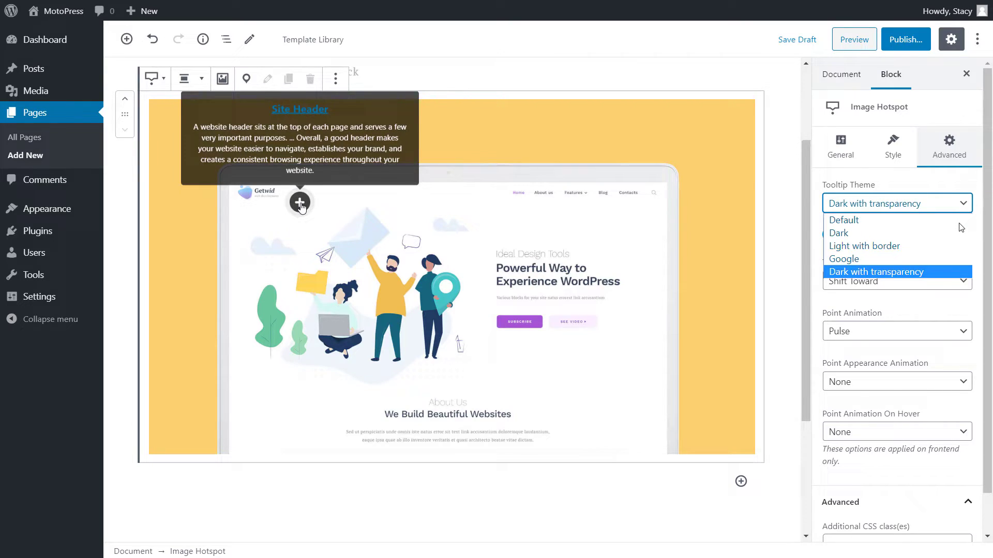
{"action": "left_click", "coordinate": [957, 231]}
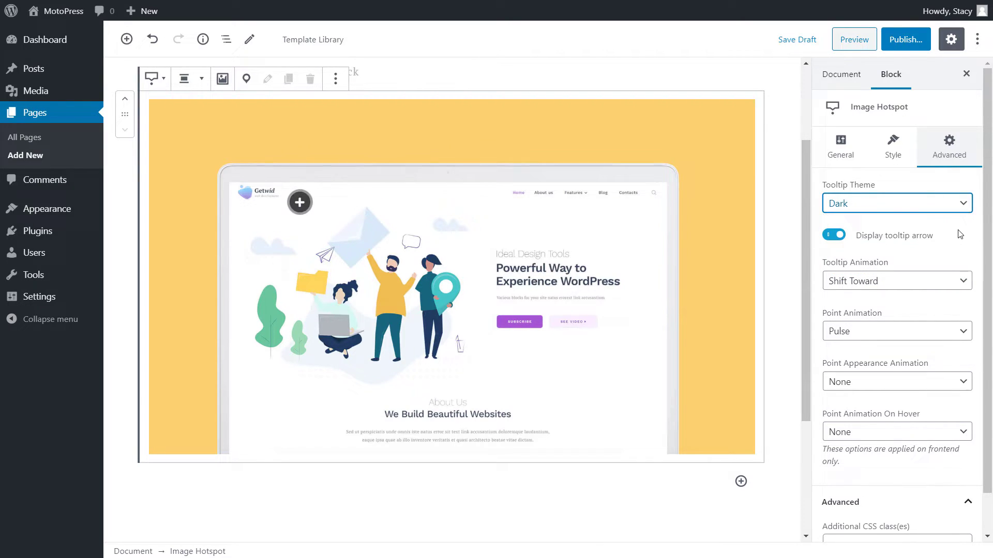
{"action": "left_click", "coordinate": [837, 235]}
{"action": "mouse_move", "coordinate": [309, 206]}
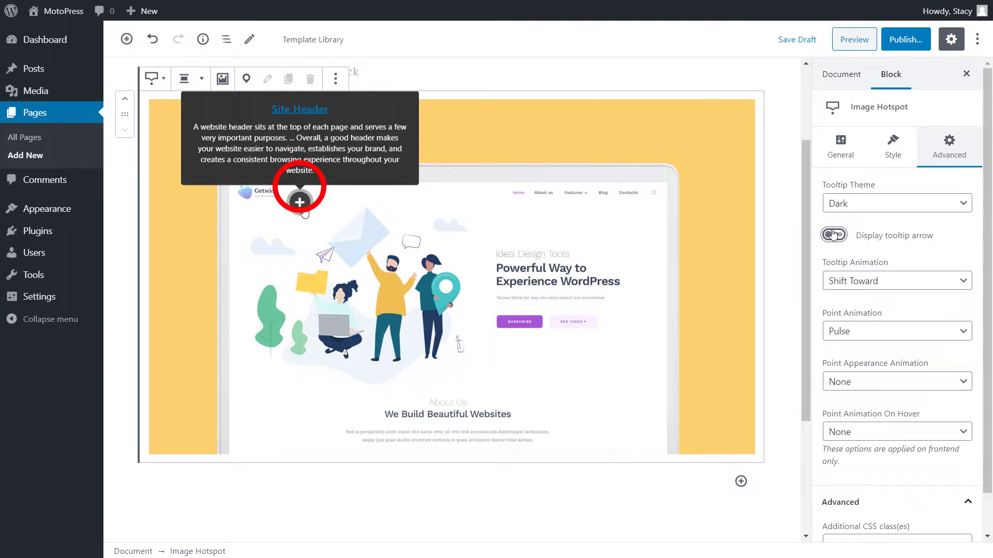
{"action": "left_click", "coordinate": [834, 235]}
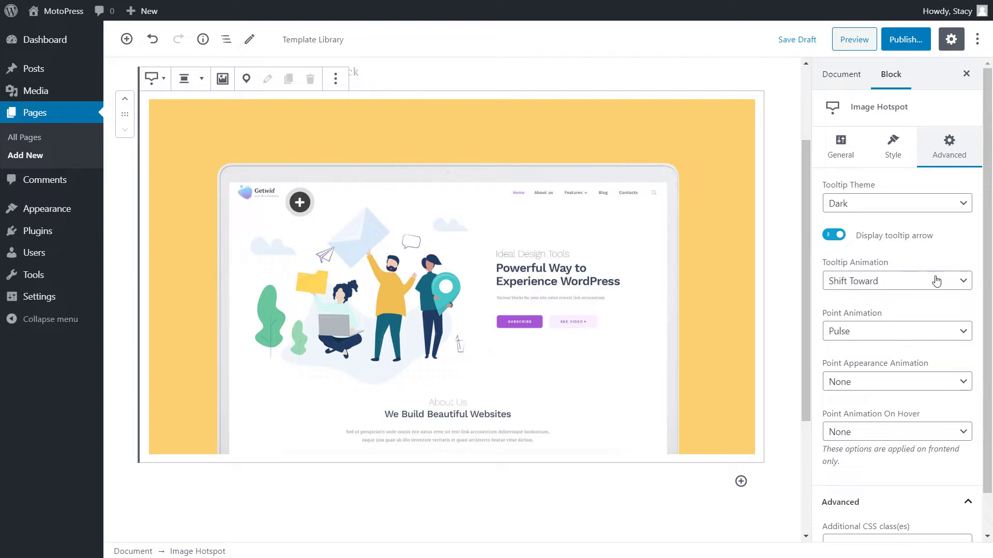
{"action": "left_click", "coordinate": [963, 282]}
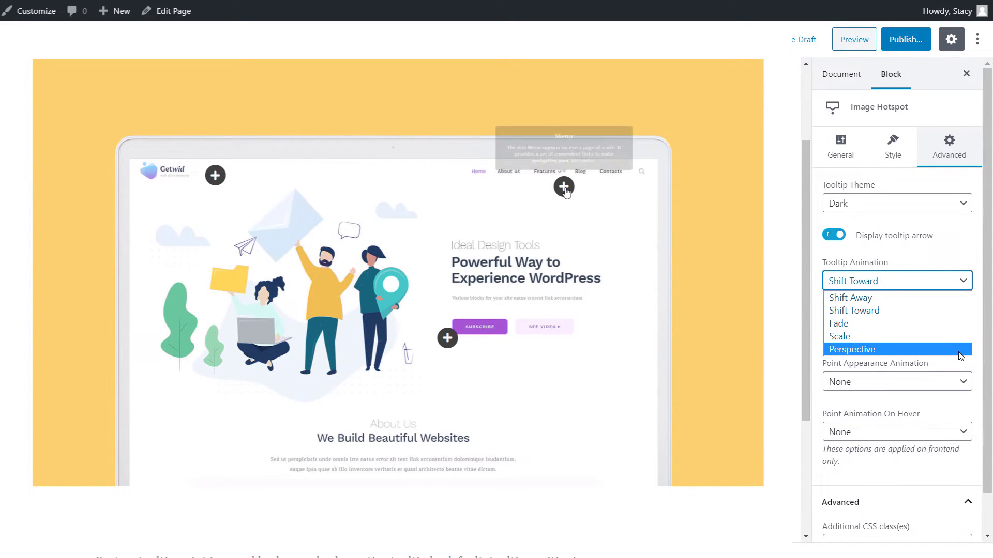
{"action": "left_click", "coordinate": [956, 258]}
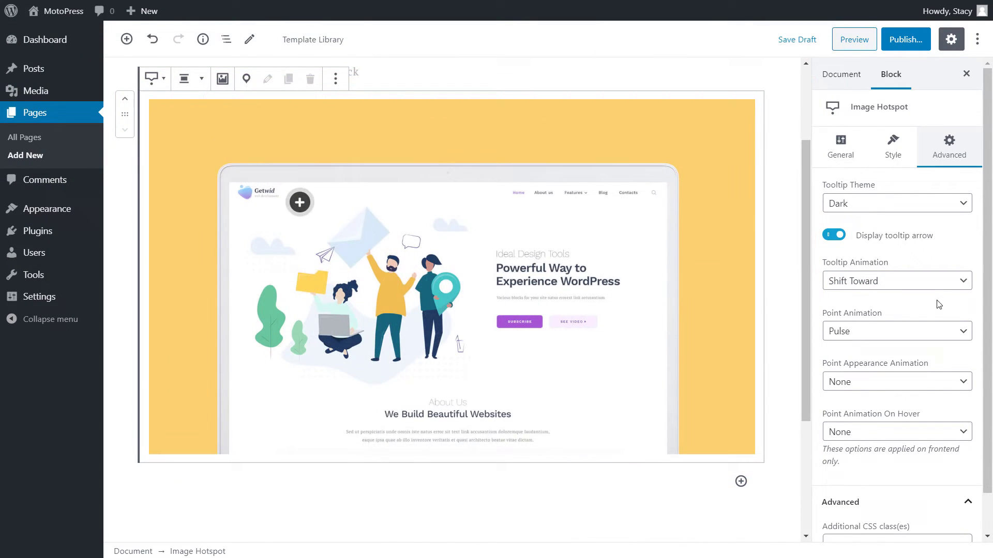
{"action": "left_click", "coordinate": [960, 335]}
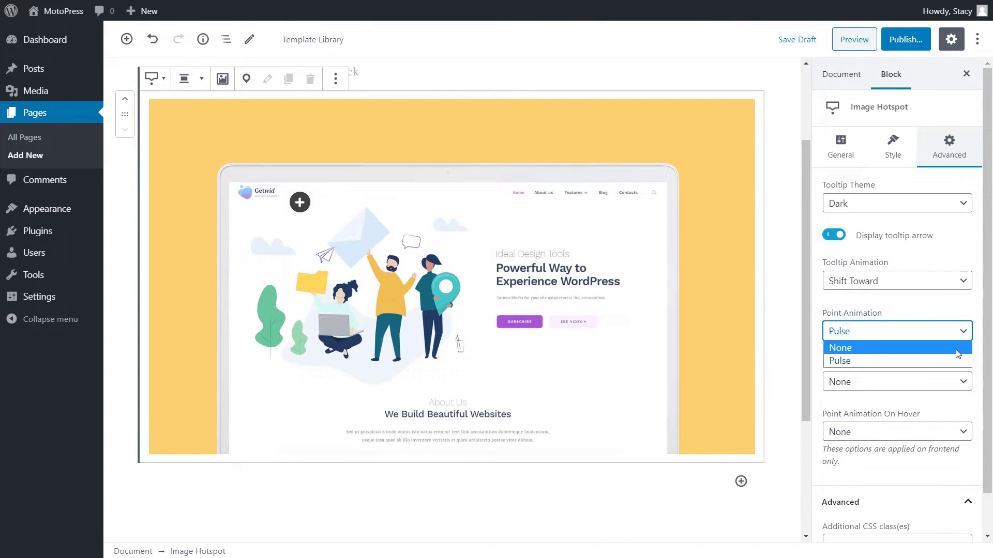
{"action": "left_click", "coordinate": [958, 353]}
{"action": "left_click", "coordinate": [959, 334]}
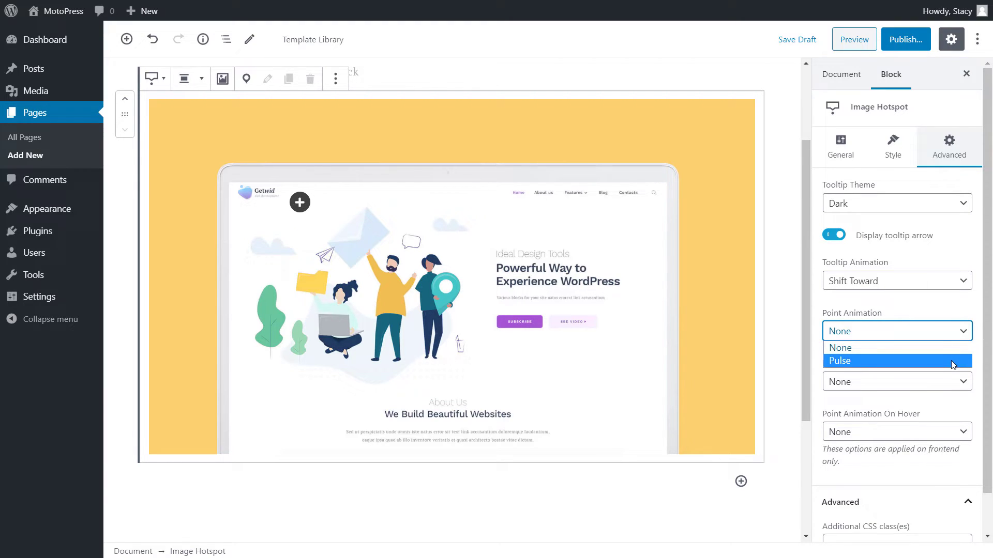
{"action": "left_click", "coordinate": [952, 361]}
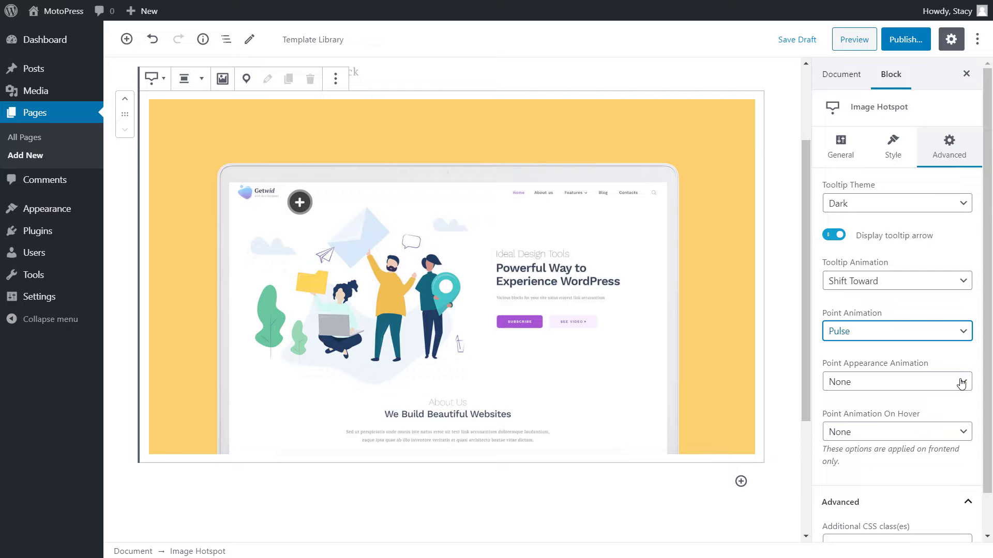
{"action": "left_click", "coordinate": [961, 383]}
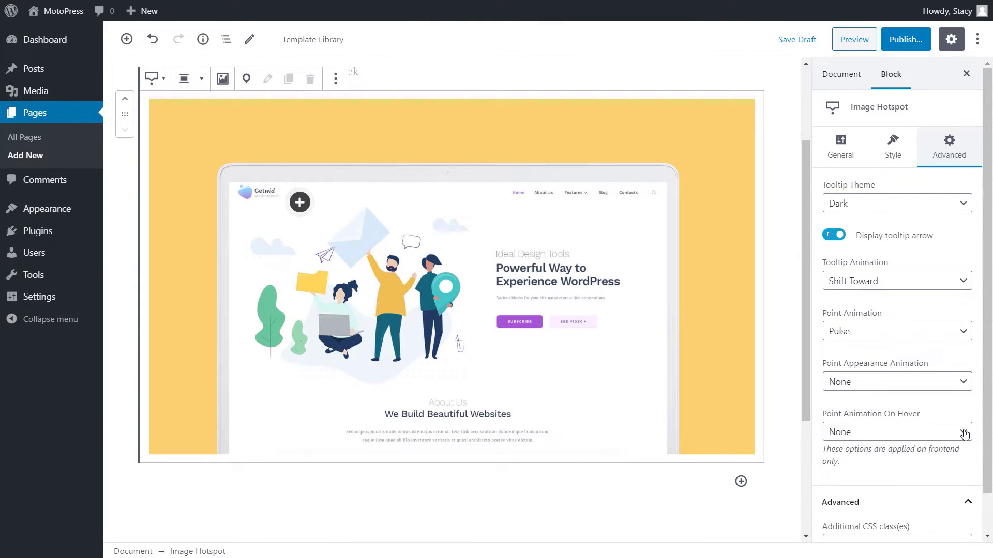
{"action": "left_click", "coordinate": [963, 432]}
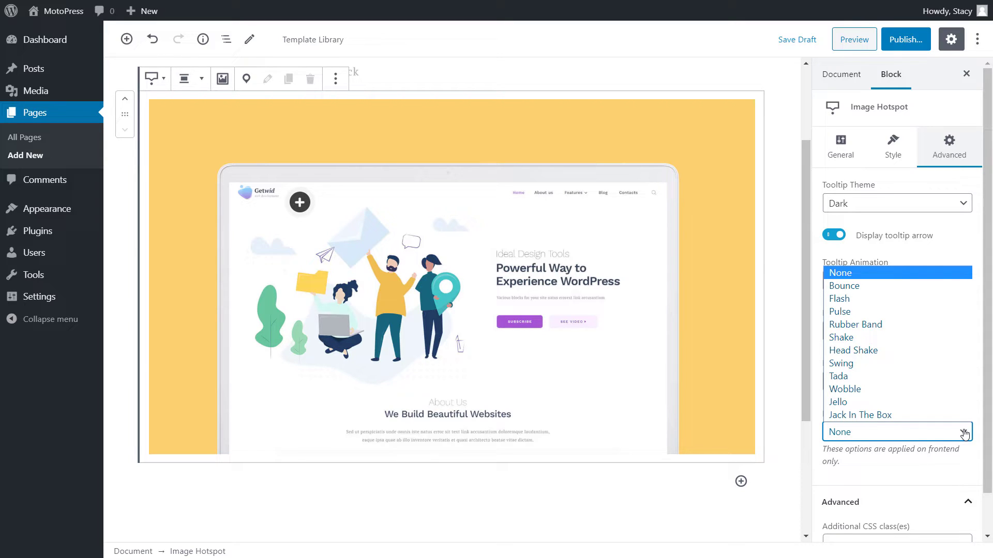
- Keep no point hover animation and add a new hotspot titled 'Menu' below the Contacts link
{"action": "left_click", "coordinate": [963, 432]}
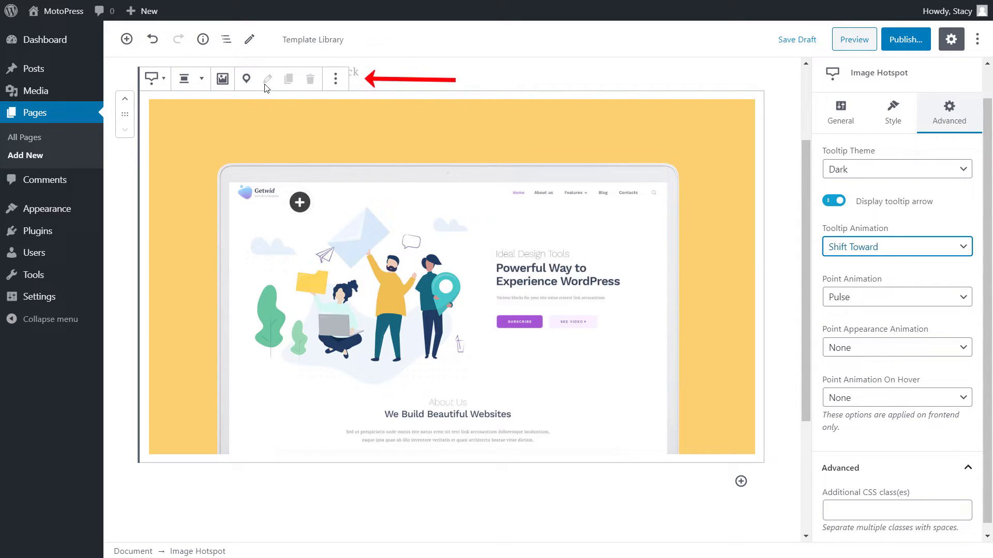
{"action": "left_click", "coordinate": [247, 82]}
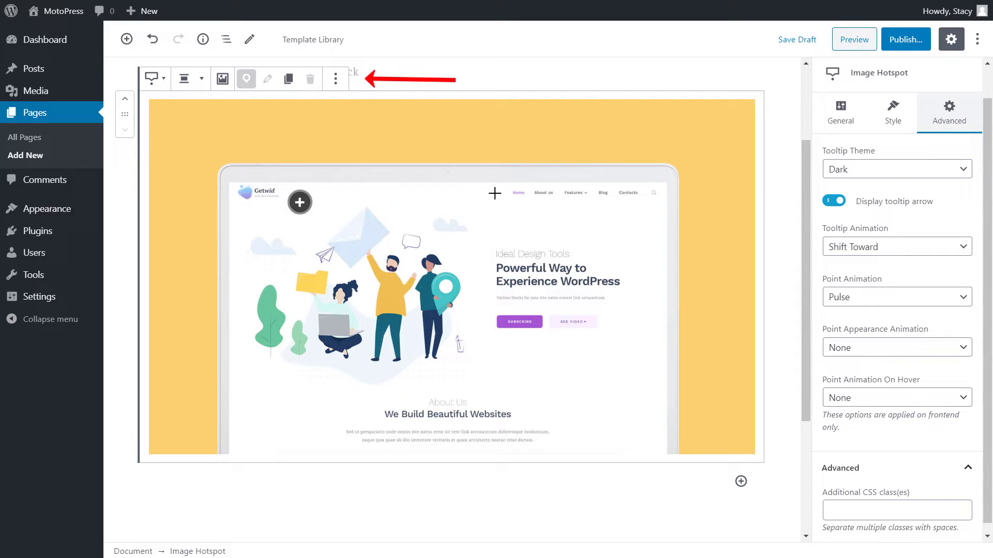
{"action": "left_click", "coordinate": [617, 213]}
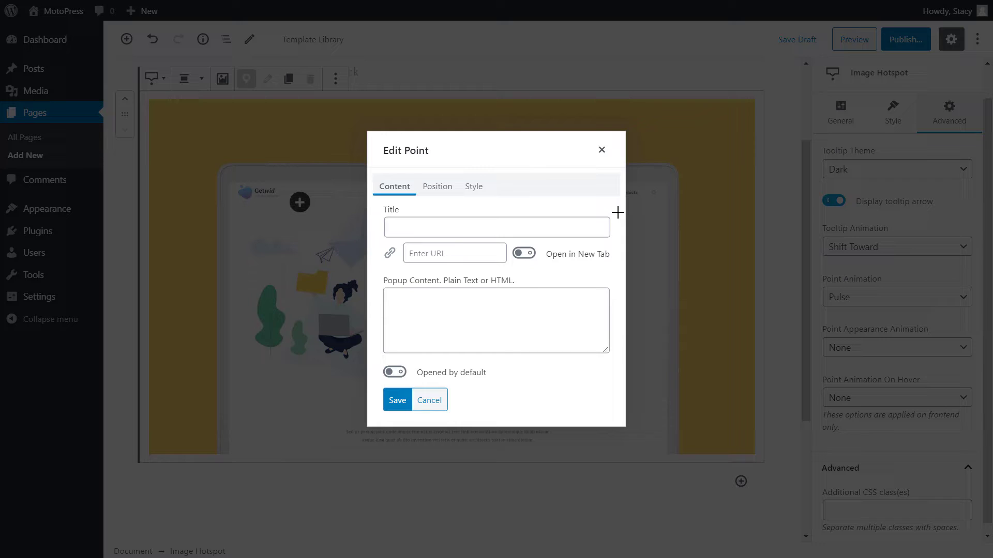
{"action": "left_click", "coordinate": [587, 228]}
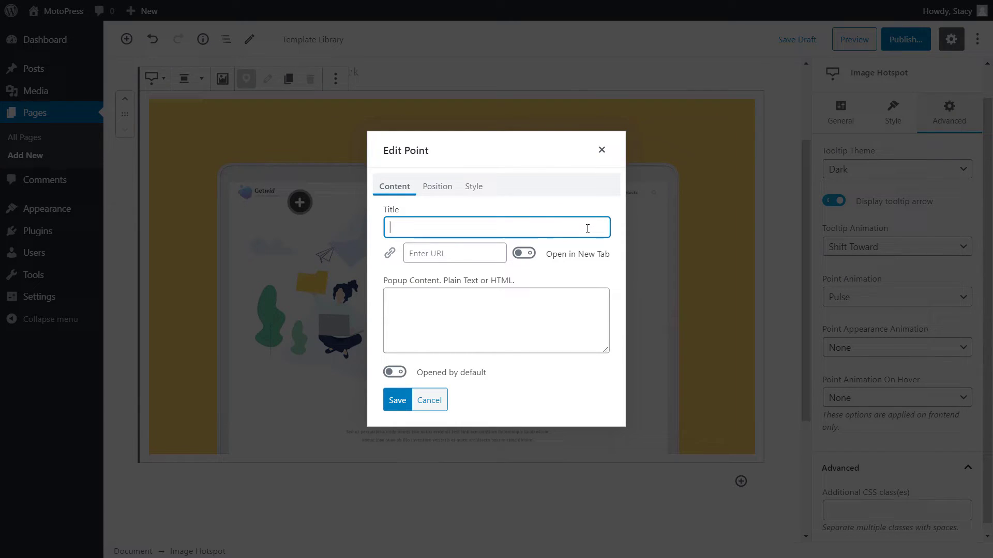
{"action": "type", "text": "Menu"}
- Paste the Site Menu description as popup content, leaving New Tab and Opened by default off
{"action": "left_click", "coordinate": [484, 255]}
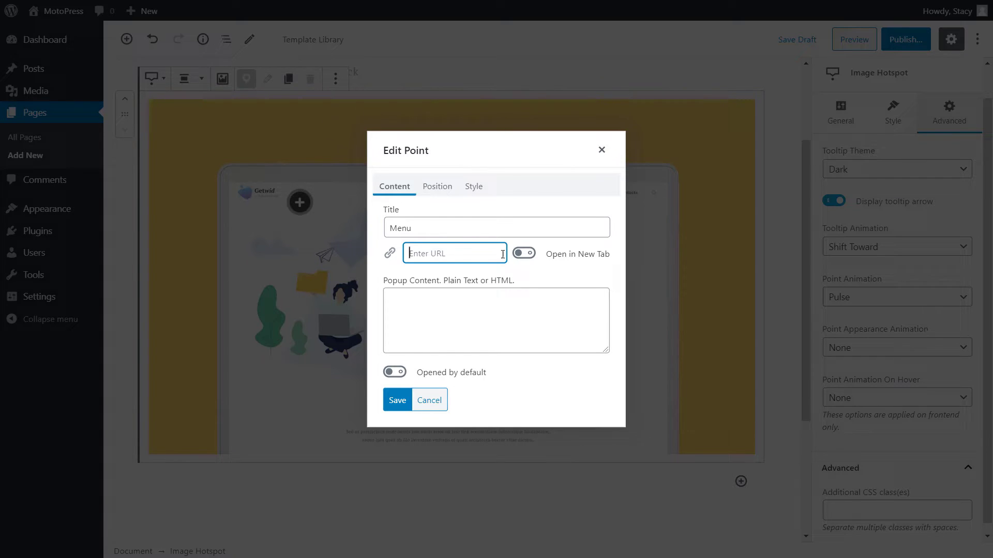
{"action": "left_click", "coordinate": [519, 254]}
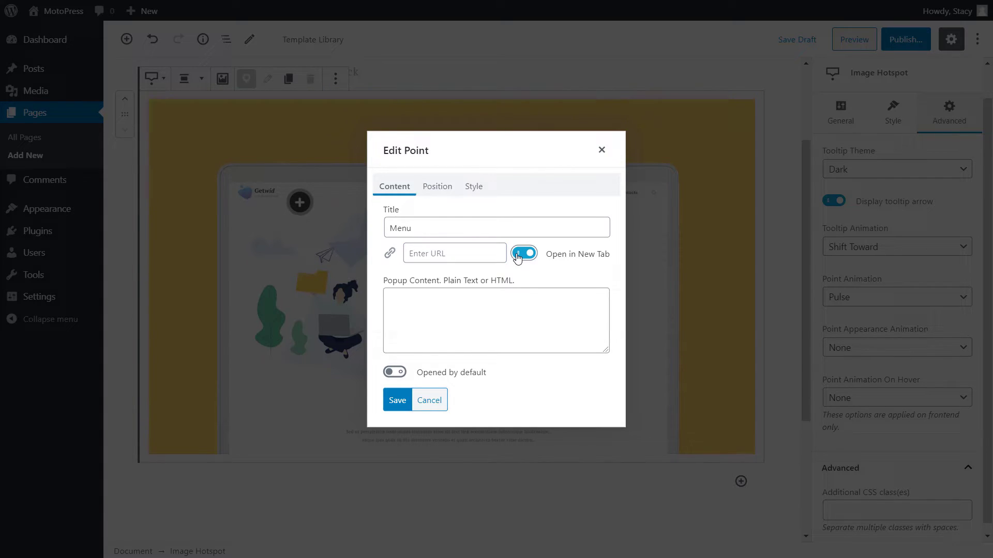
{"action": "left_click", "coordinate": [519, 255]}
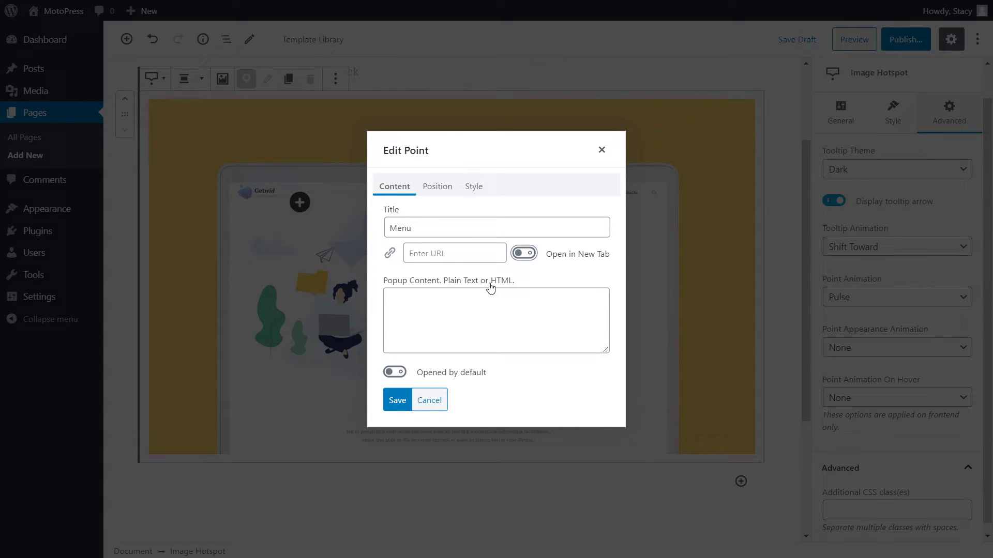
{"action": "left_click", "coordinate": [482, 299]}
{"action": "type", "text": "The Site Menu appears on every page of a site. It provides a set of convenient links to make navigating your site easier."}
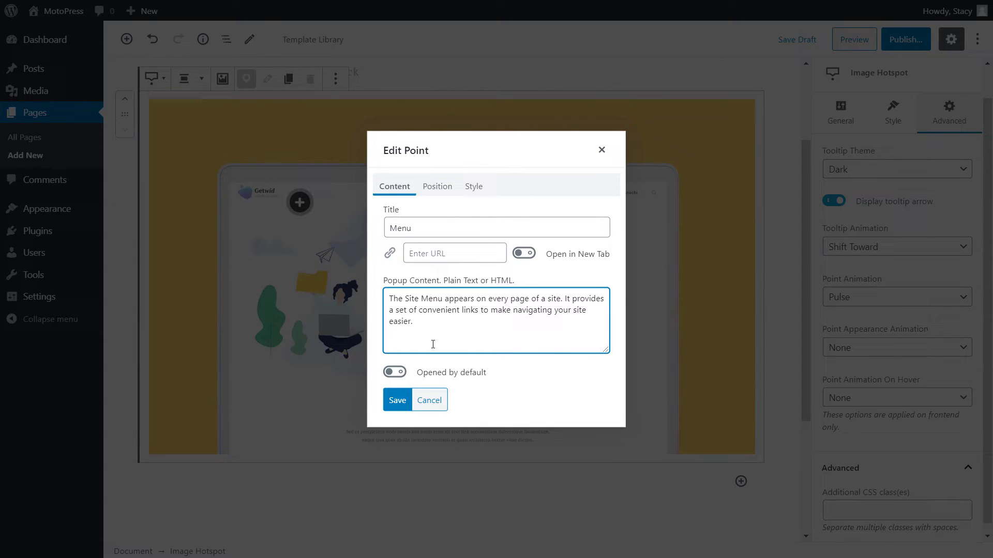
{"action": "left_click", "coordinate": [402, 375]}
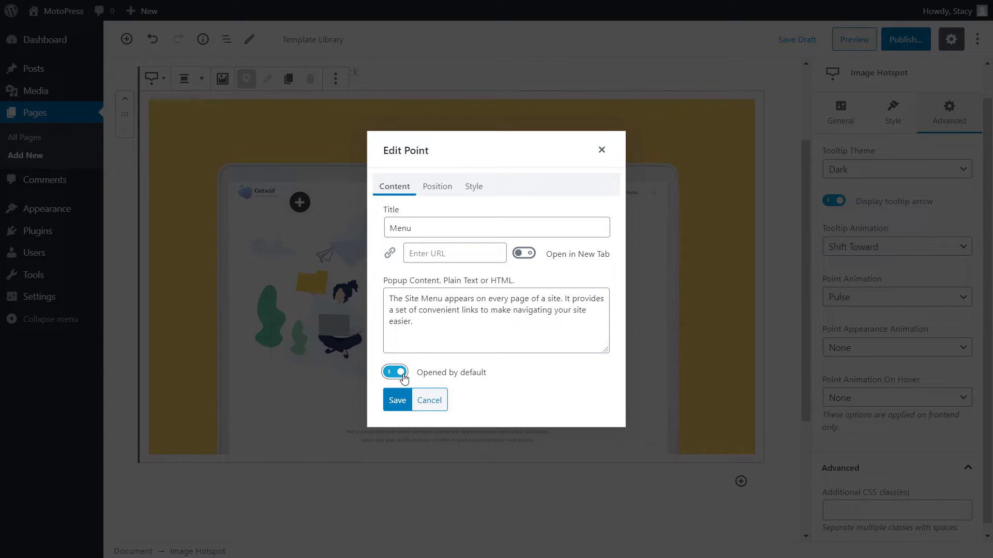
{"action": "left_click", "coordinate": [403, 376]}
- Review the point's Position and Style tabs and save the Menu point
{"action": "left_click", "coordinate": [453, 193]}
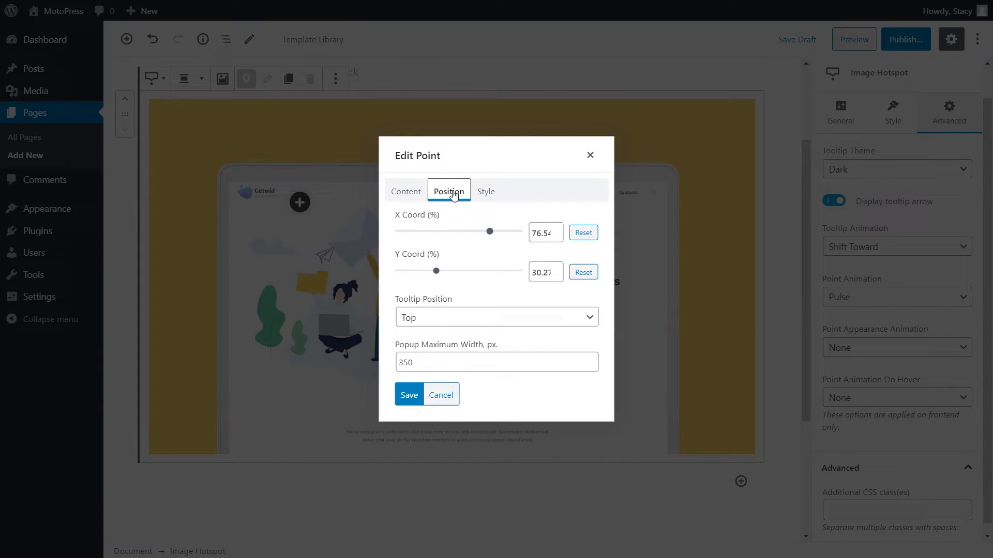
{"action": "left_click", "coordinate": [482, 192]}
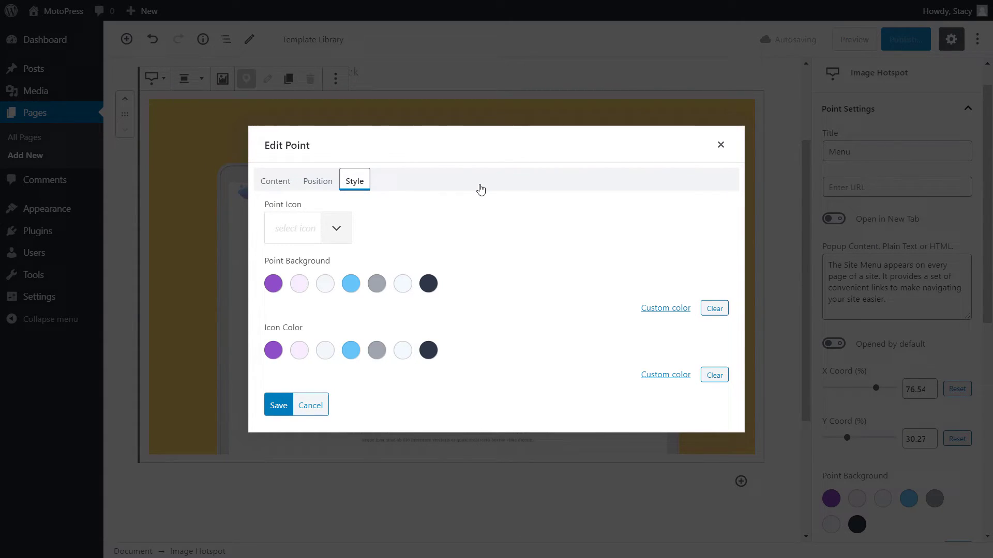
{"action": "left_click", "coordinate": [285, 407]}
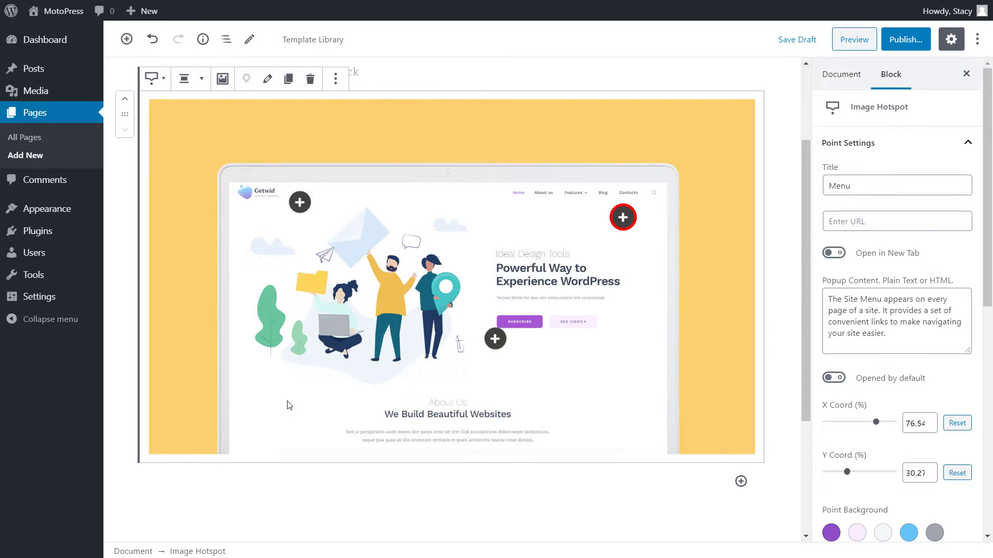
- Nudge the Menu hotspot, then duplicate it and delete the copy
{"action": "mouse_move", "coordinate": [627, 224]}
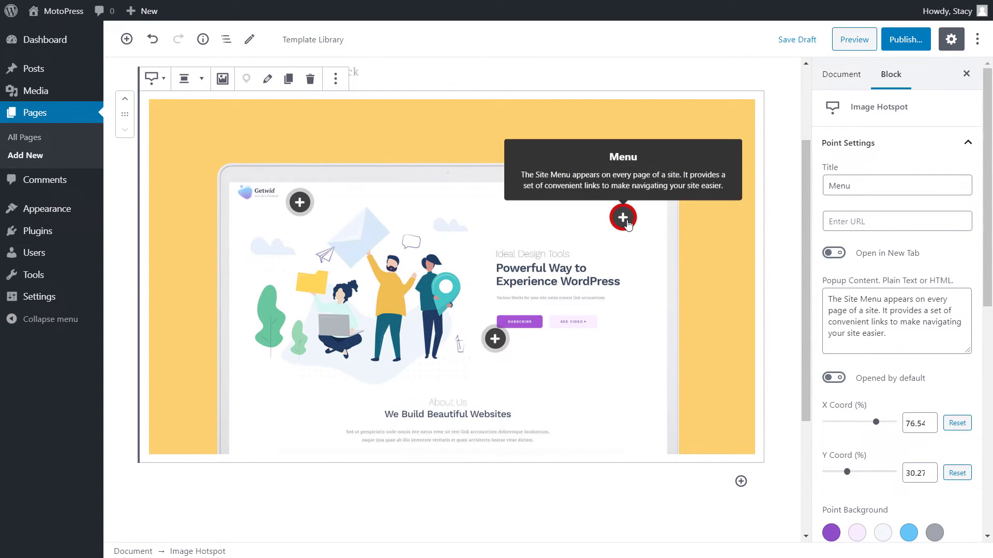
{"action": "left_click_drag", "start_coordinate": [627, 224], "coordinate": [629, 222]}
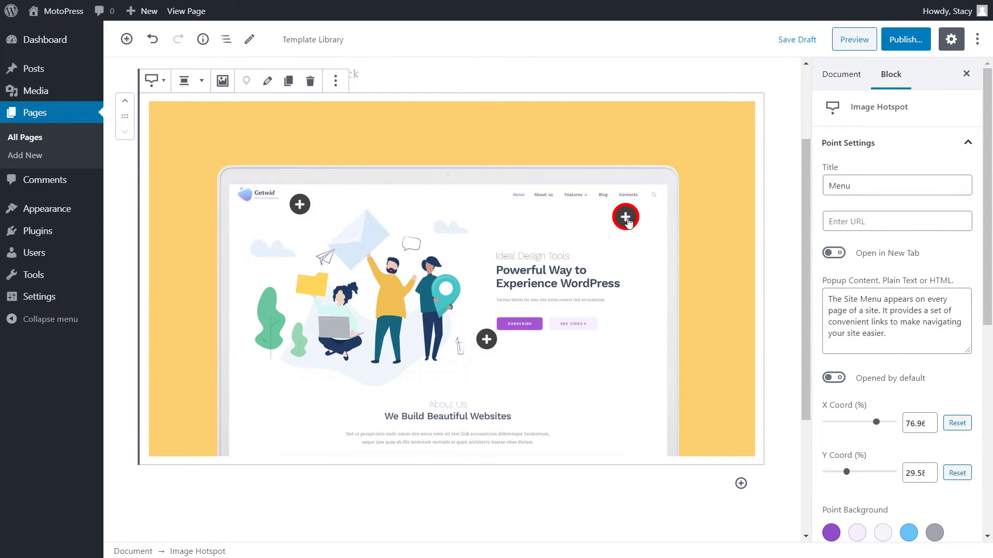
{"action": "left_click", "coordinate": [289, 82]}
{"action": "mouse_move", "coordinate": [639, 230]}
{"action": "left_click_drag", "start_coordinate": [639, 231], "coordinate": [468, 265]}
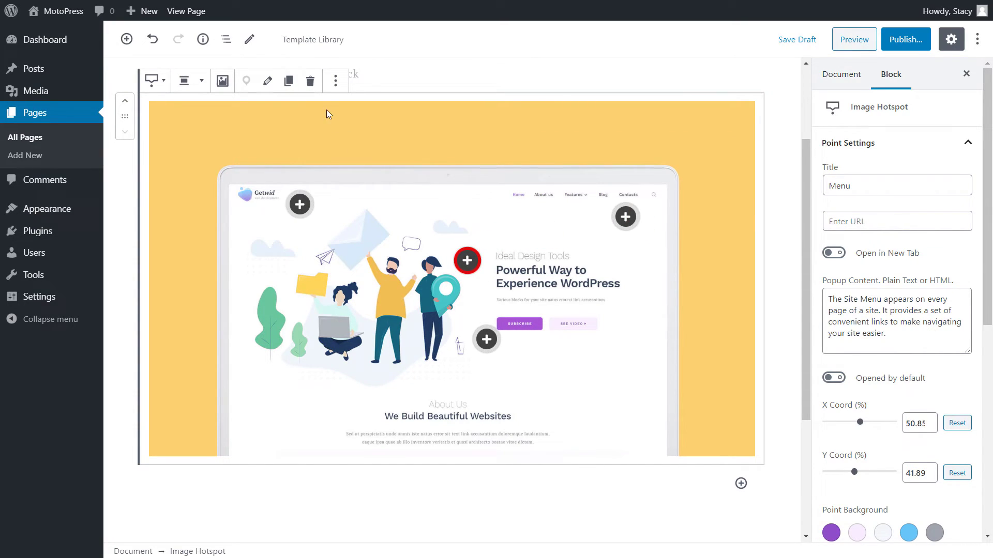
{"action": "left_click", "coordinate": [310, 82]}
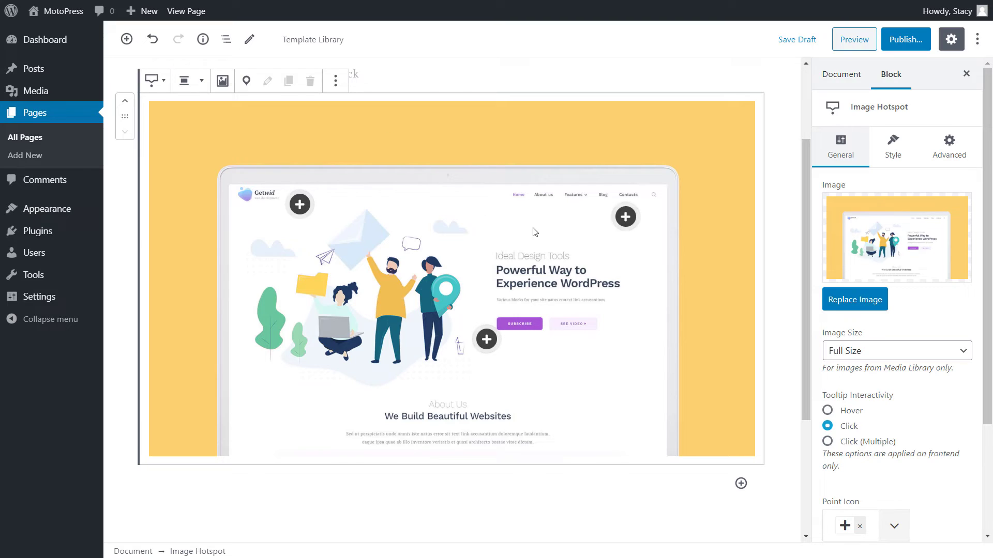
{"action": "left_click", "coordinate": [625, 218]}
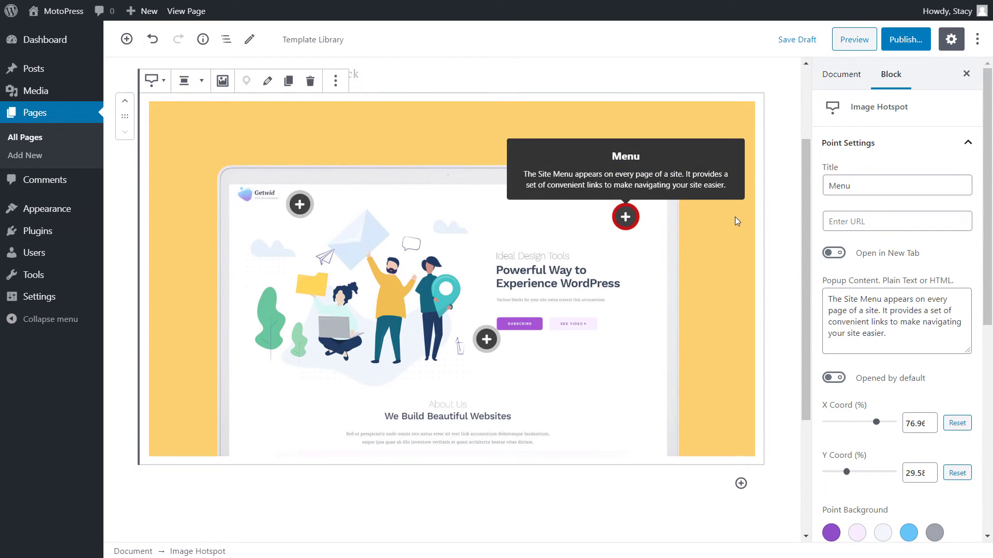
- Set the Menu hotspot to X 75.5% and Y 29.5%, clearing the trial purple and light-blue colours
{"action": "scroll", "coordinate": [861, 253], "scroll_direction": "down", "scroll_amount": 4}
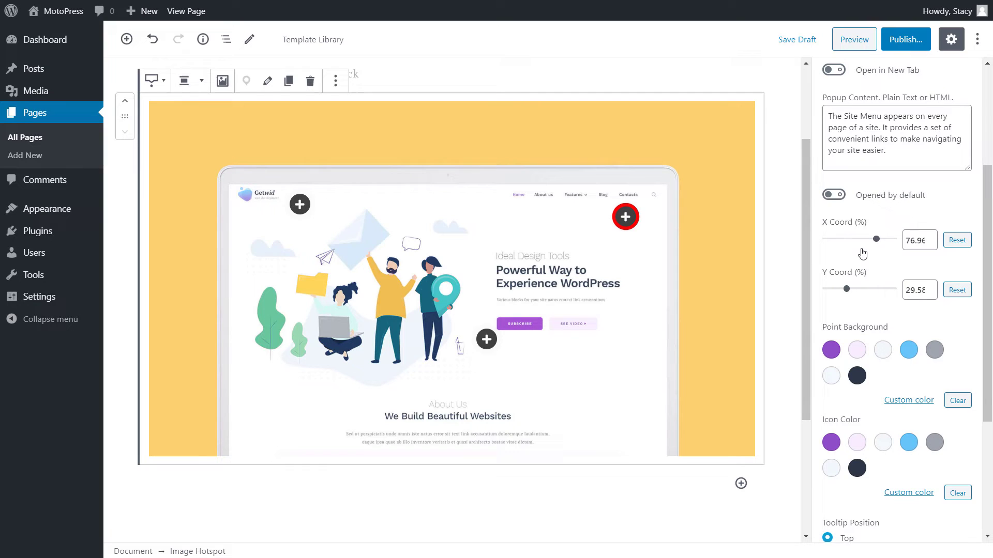
{"action": "left_click_drag", "start_coordinate": [878, 242], "coordinate": [876, 242]}
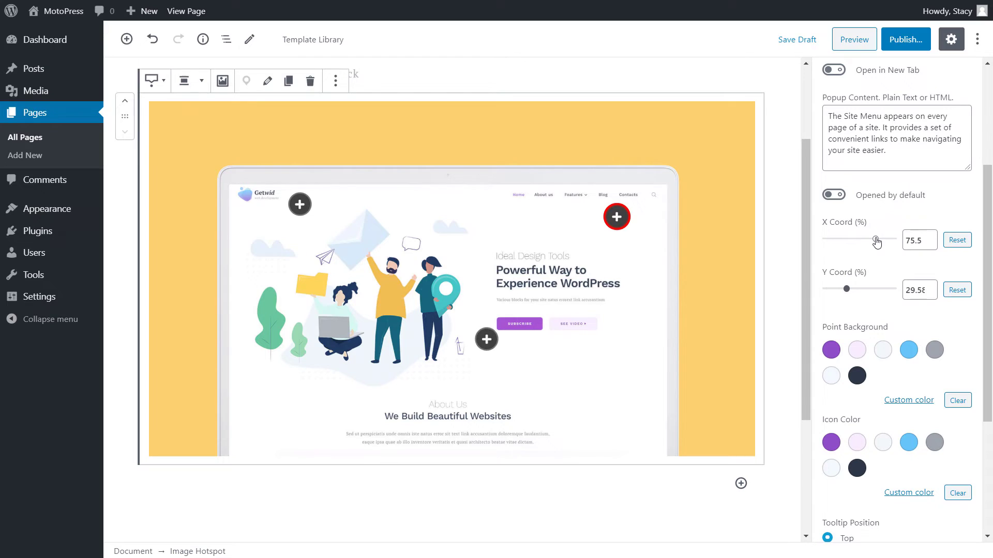
{"action": "mouse_move", "coordinate": [849, 291]}
{"action": "left_mouse_down"}
{"action": "mouse_move", "coordinate": [860, 290]}
{"action": "mouse_move", "coordinate": [839, 290]}
{"action": "mouse_move", "coordinate": [847, 290]}
{"action": "left_mouse_up"}
{"action": "left_click", "coordinate": [832, 351]}
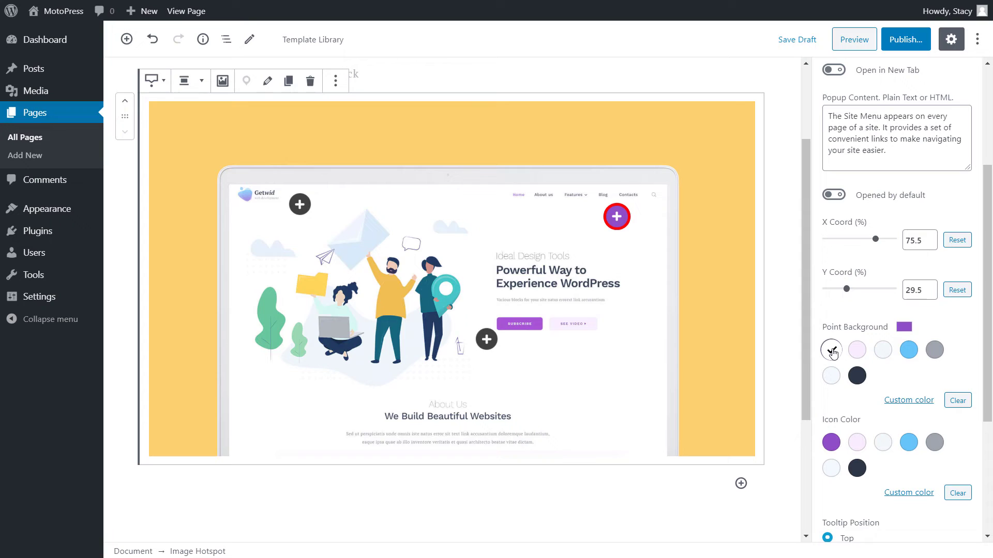
{"action": "left_click", "coordinate": [909, 444]}
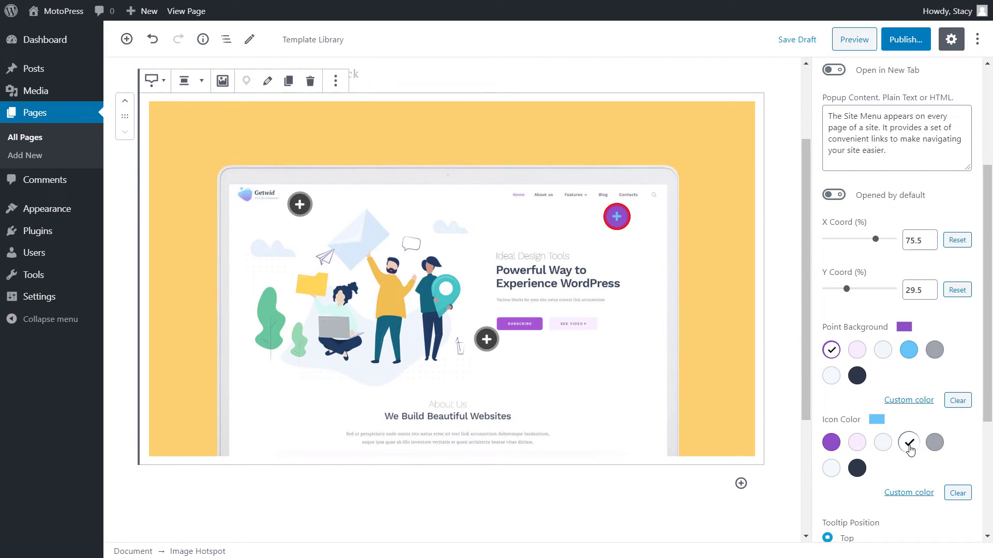
{"action": "left_click", "coordinate": [909, 443]}
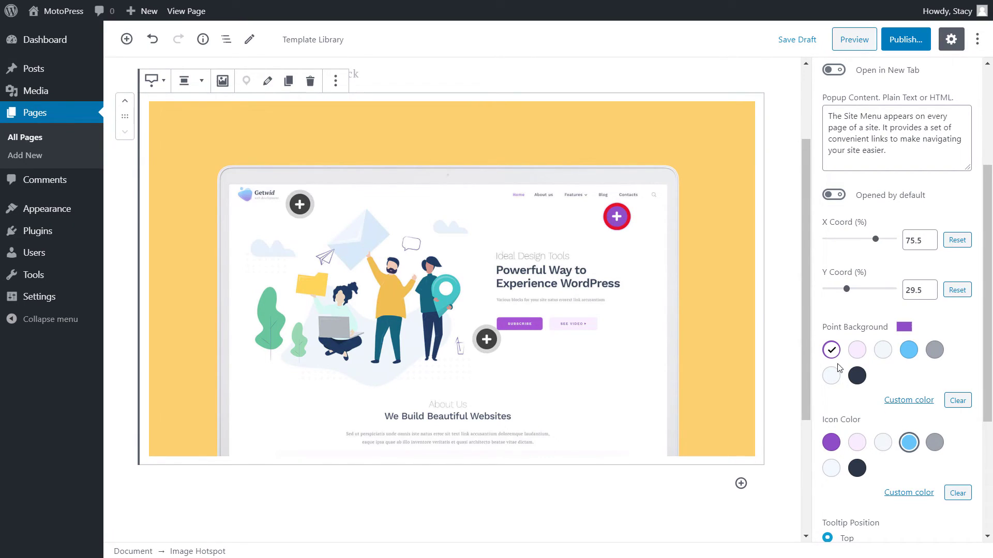
{"action": "left_click", "coordinate": [831, 350]}
- Try Right and Bottom tooltip positions for the Menu hotspot and settle on Left
{"action": "scroll", "coordinate": [832, 356], "scroll_direction": "down", "scroll_amount": 4}
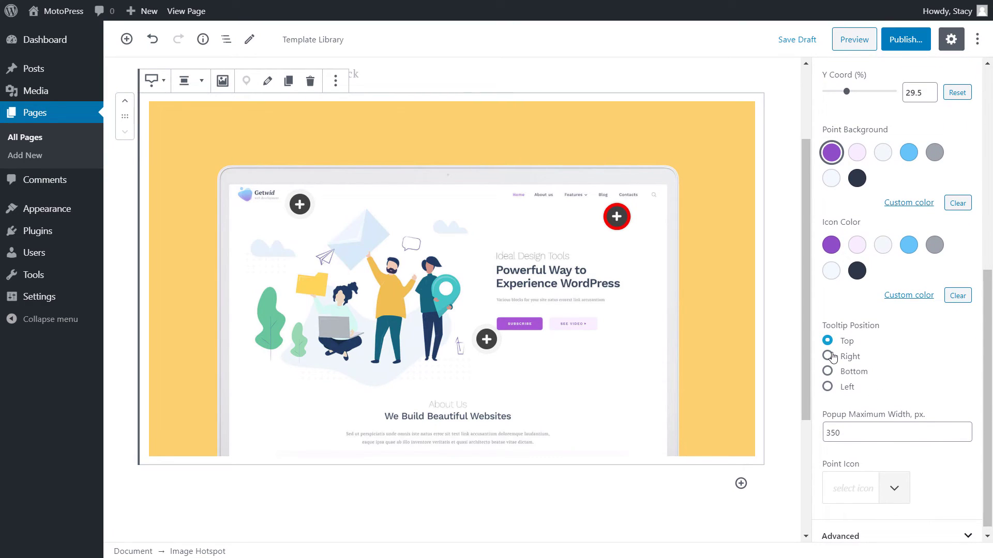
{"action": "mouse_move", "coordinate": [623, 224]}
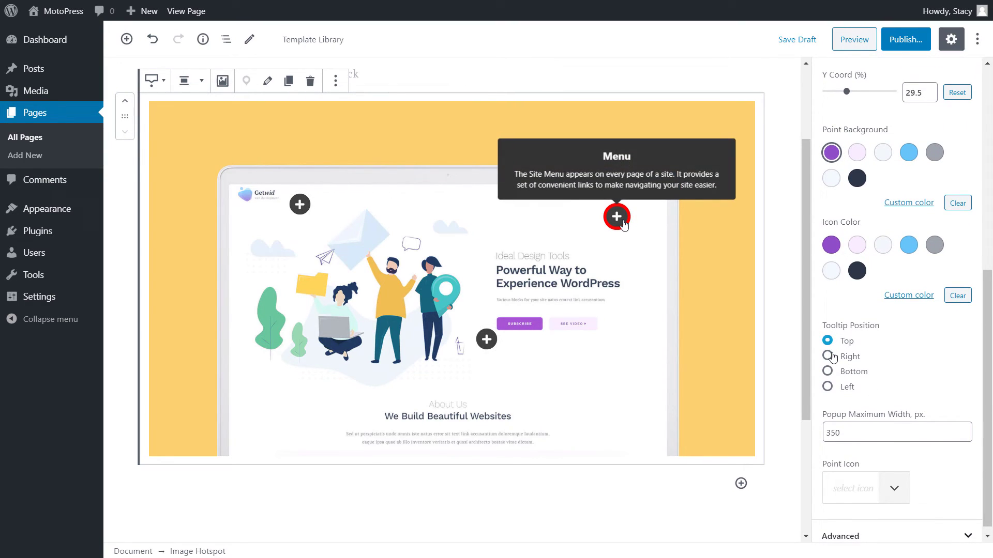
{"action": "left_click", "coordinate": [828, 355]}
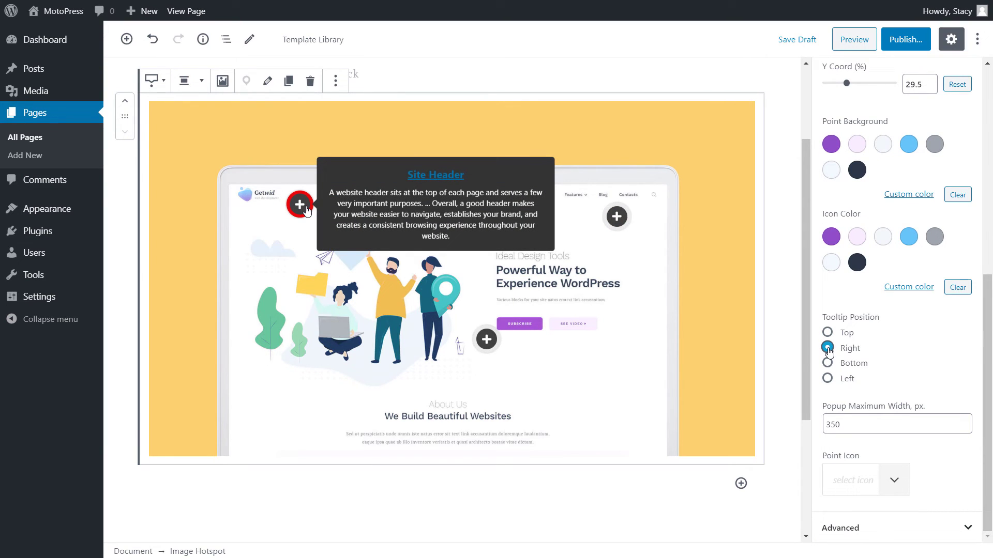
{"action": "left_click", "coordinate": [828, 363]}
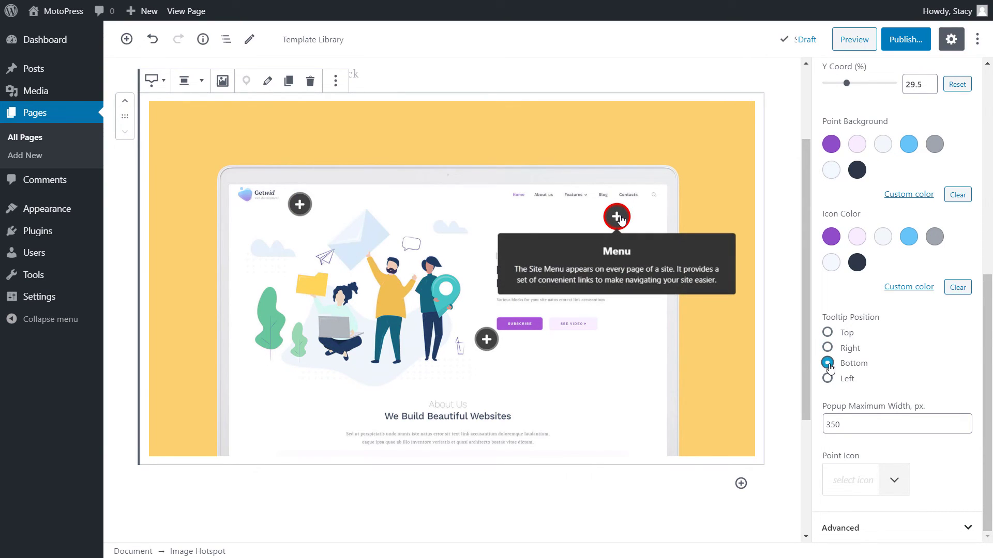
{"action": "left_click", "coordinate": [828, 378]}
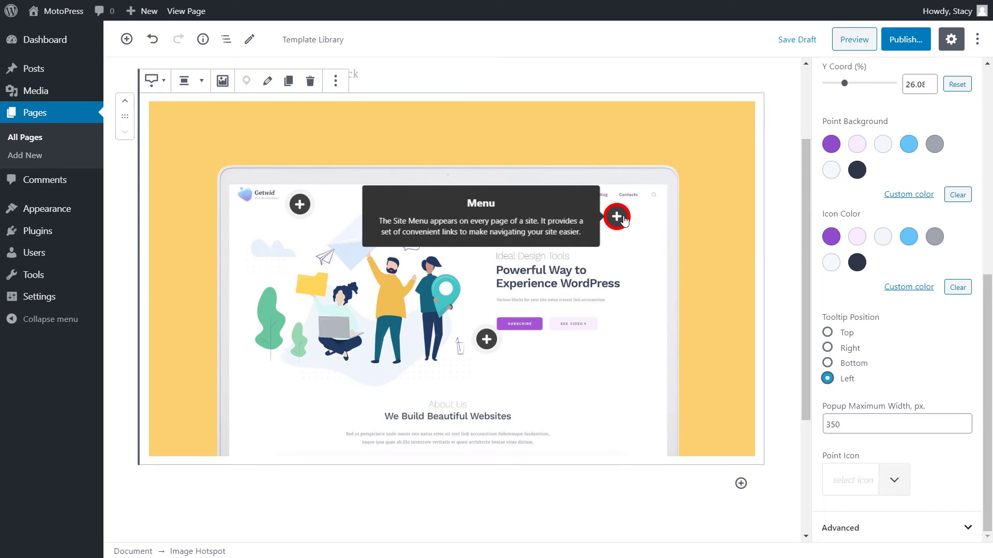
- Check the popup maximum width, browse the point icons, and open the Additional CSS class field
{"action": "left_click", "coordinate": [838, 425]}
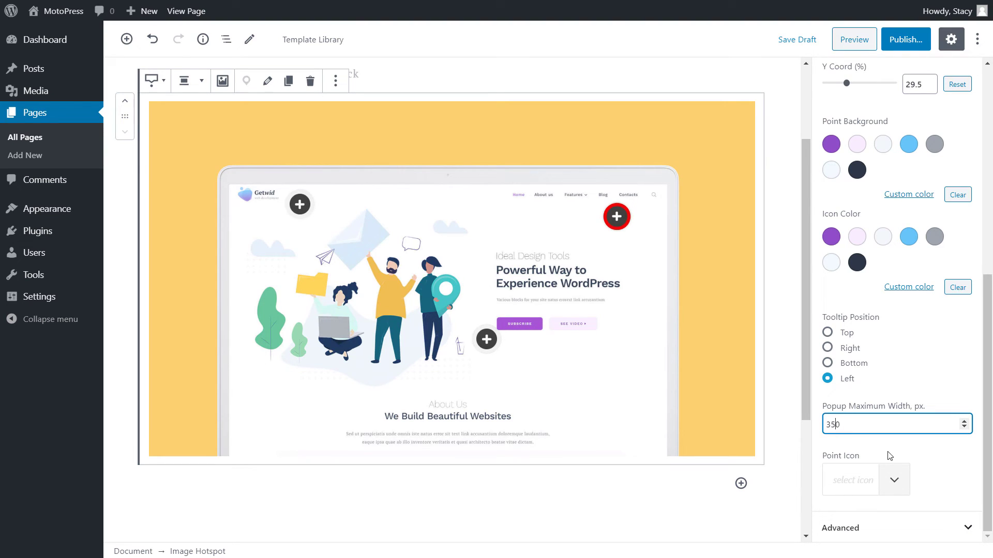
{"action": "left_click", "coordinate": [899, 479]}
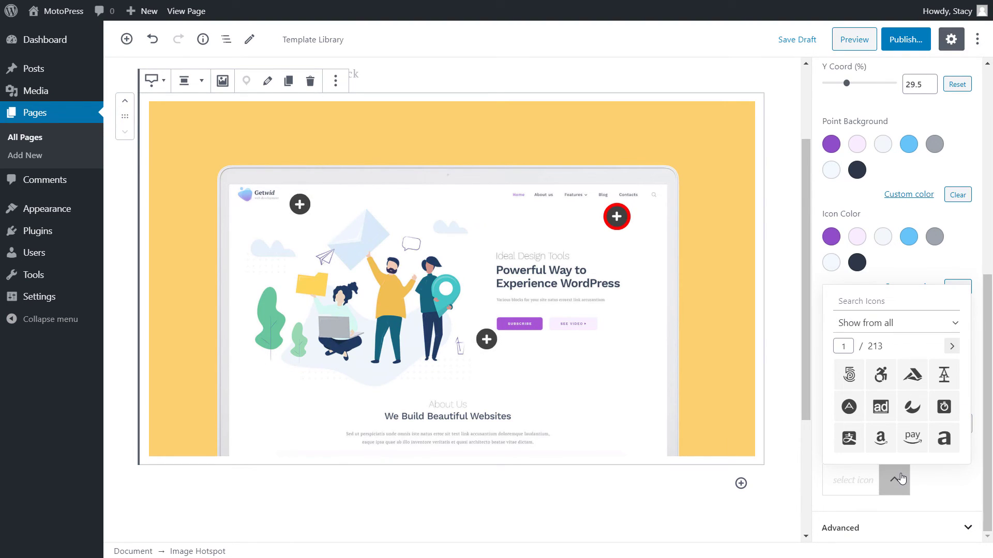
{"action": "left_click", "coordinate": [900, 478]}
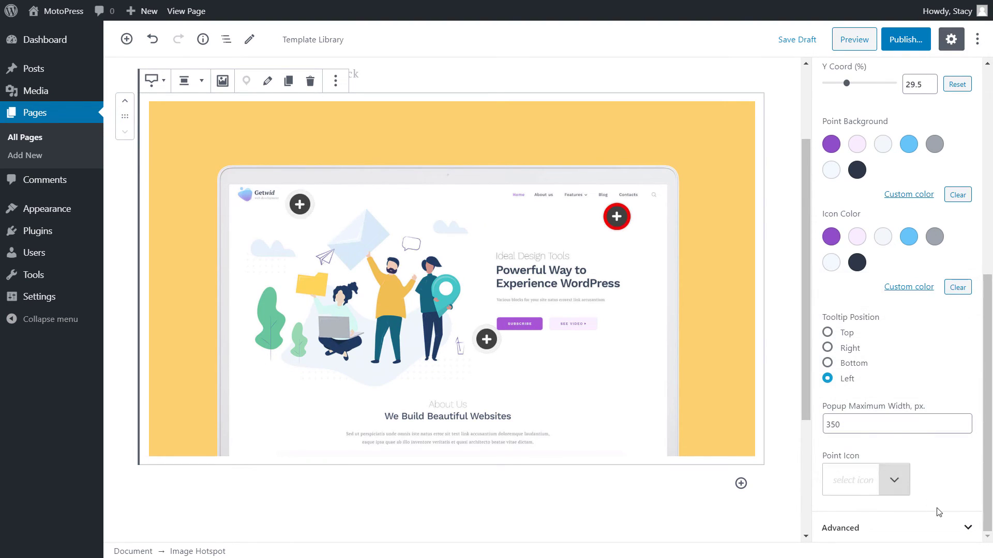
{"action": "left_click", "coordinate": [964, 527]}
{"action": "left_click", "coordinate": [962, 503]}
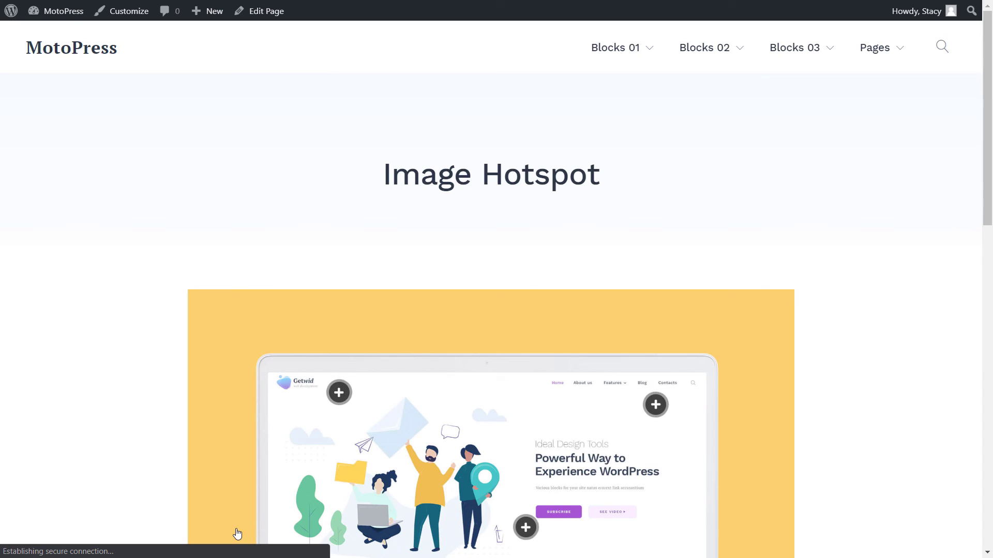
- On the live page, display the Site Header, Site Content and Menu hotspot tooltips in turn
{"action": "scroll", "coordinate": [332, 430], "scroll_direction": "down", "scroll_amount": 3}
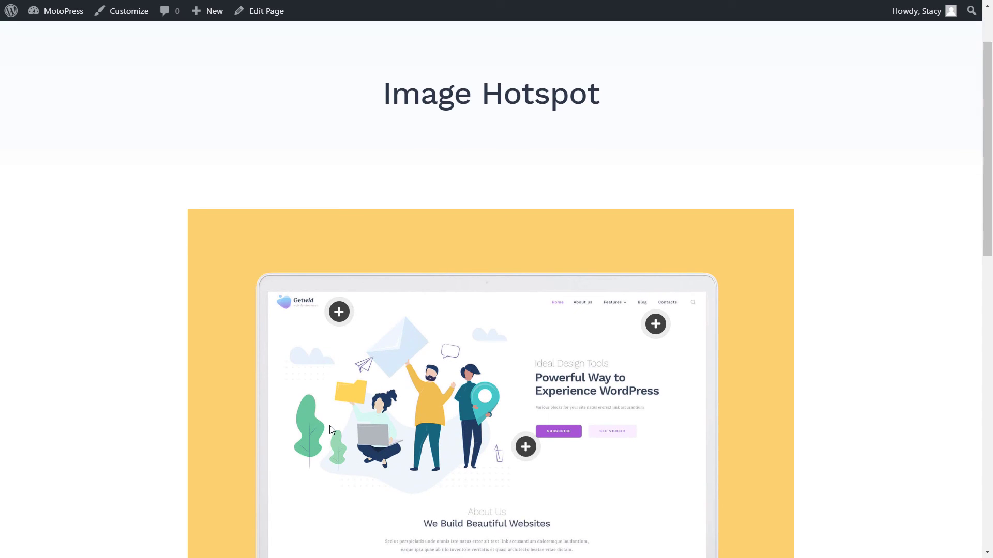
{"action": "mouse_move", "coordinate": [337, 233]}
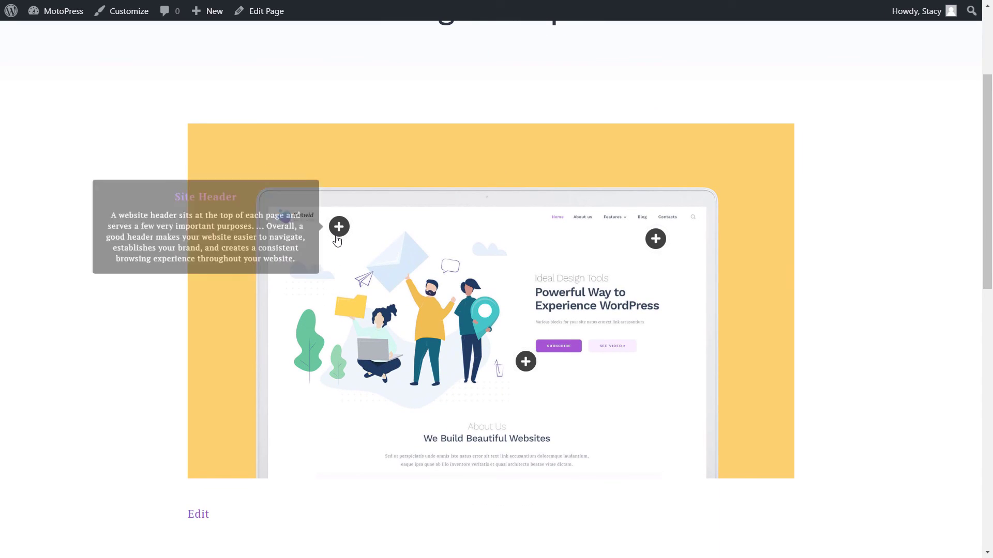
{"action": "left_click", "coordinate": [525, 361]}
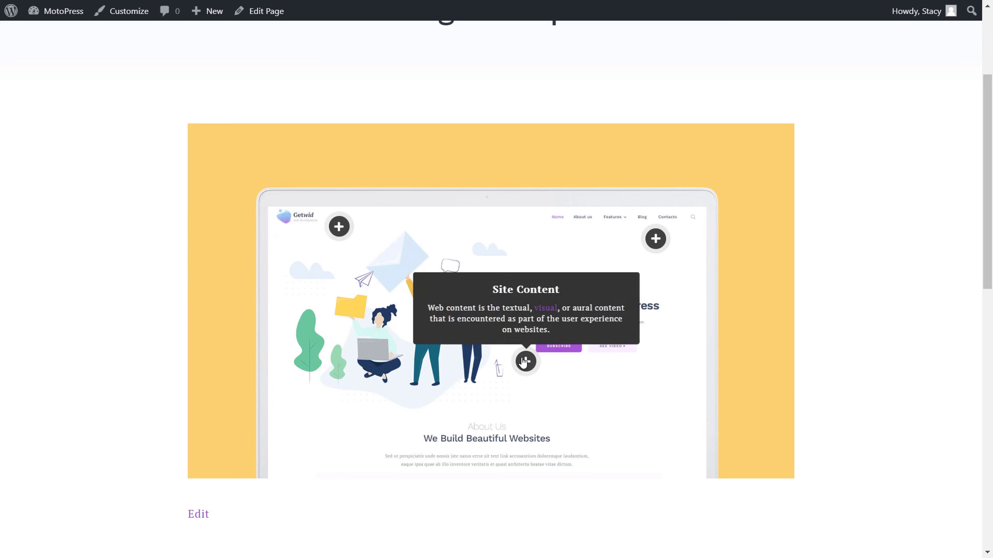
{"action": "left_click", "coordinate": [654, 243]}
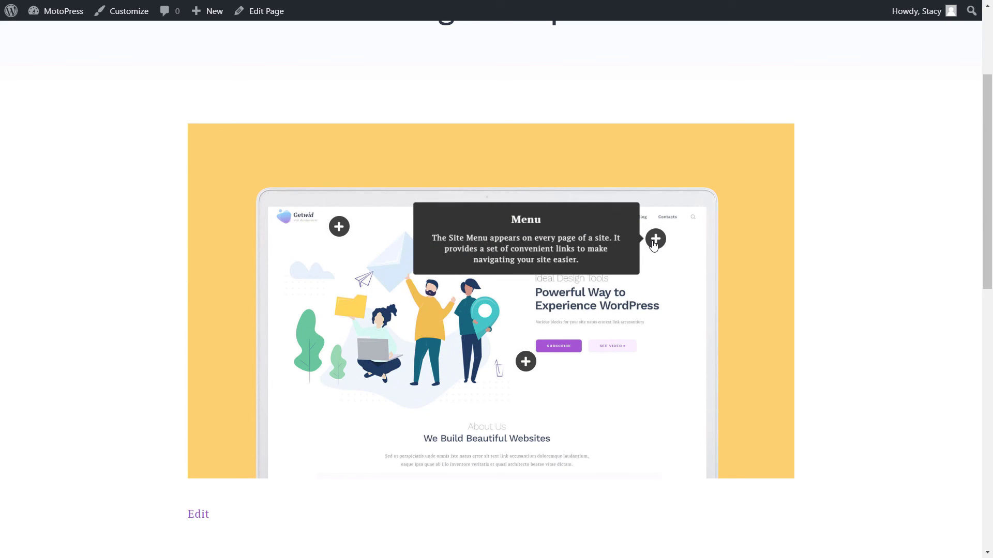